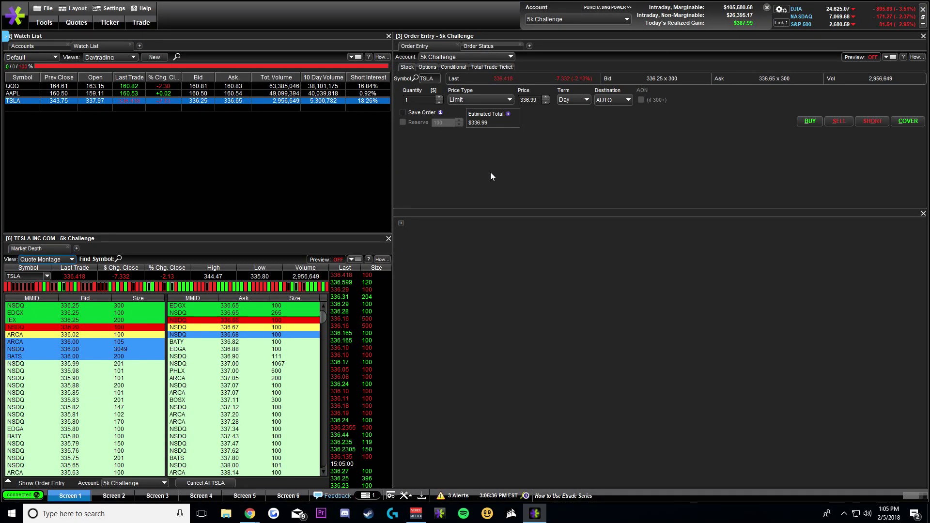
Step: Add a Chart (Classic) tool to the empty pane below the order entry
{"action": "left_click_drag", "start_coordinate": [507, 214], "coordinate": [402, 227]}
{"action": "left_click", "coordinate": [402, 225]}
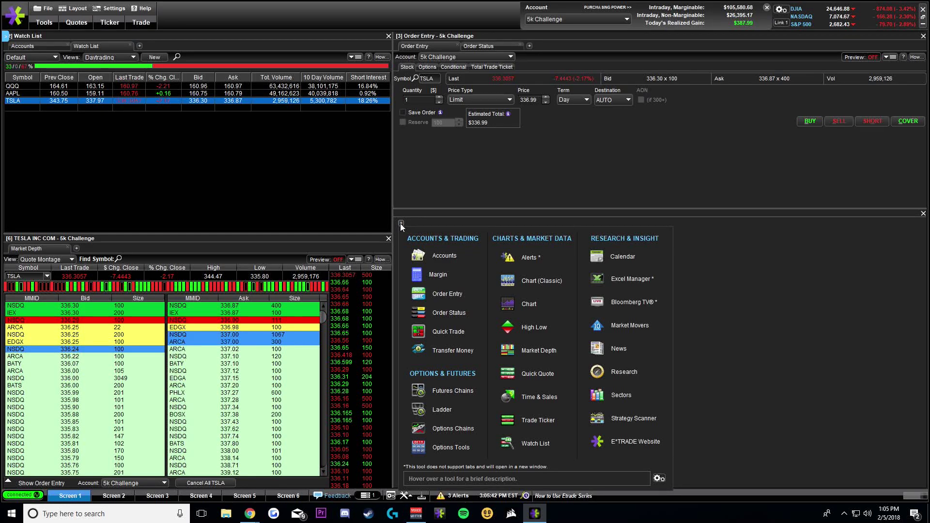
{"action": "left_click", "coordinate": [539, 287]}
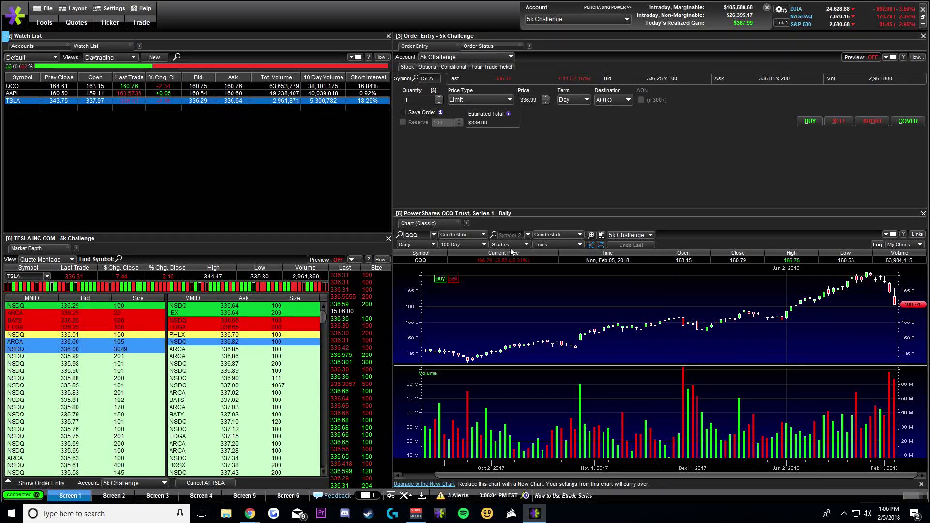
Step: Add the standard Chart tool in the pane below the order entry and show QQQ over a 1D range at 1 Min intervals
{"action": "left_click", "coordinate": [468, 223]}
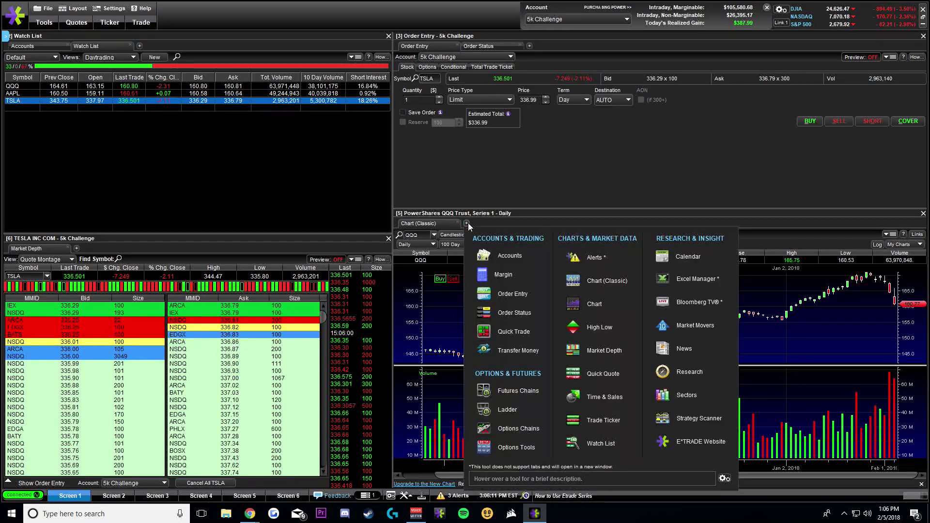
{"action": "left_click", "coordinate": [598, 308]}
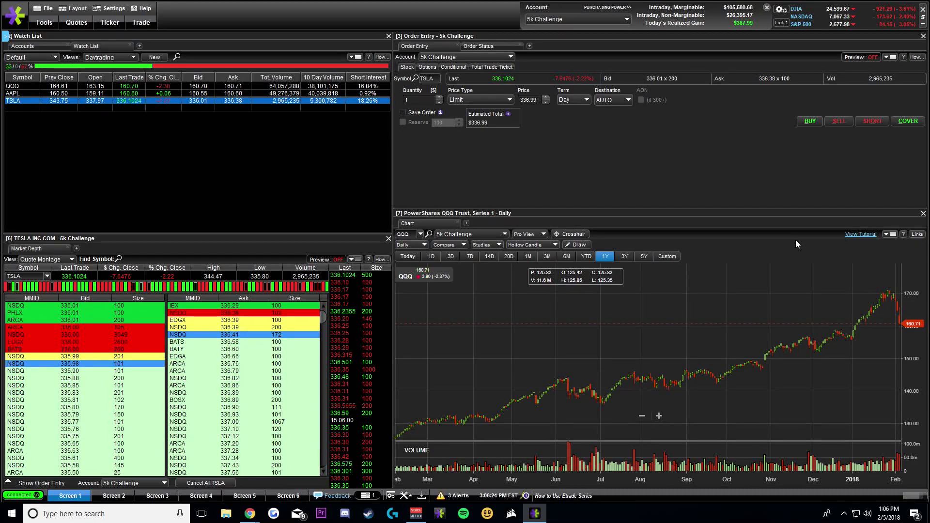
{"action": "left_click", "coordinate": [432, 257]}
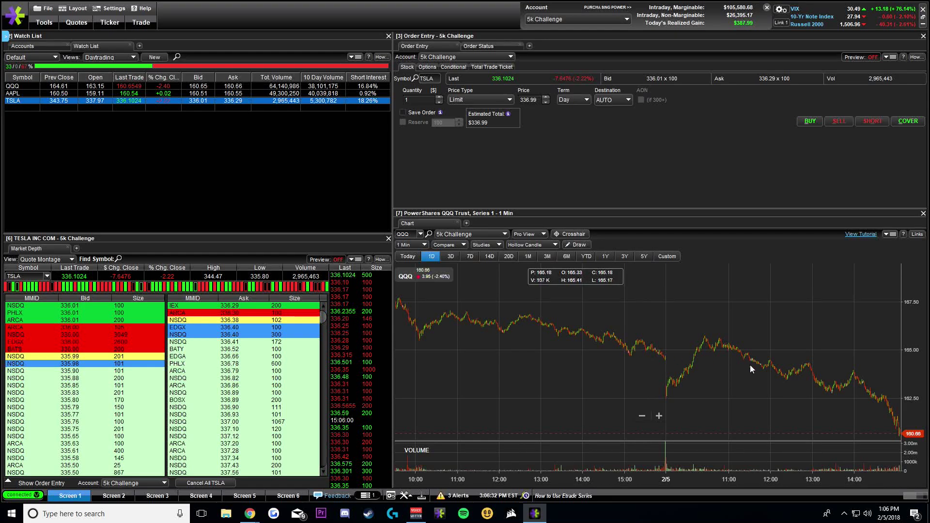
{"action": "left_click", "coordinate": [412, 244]}
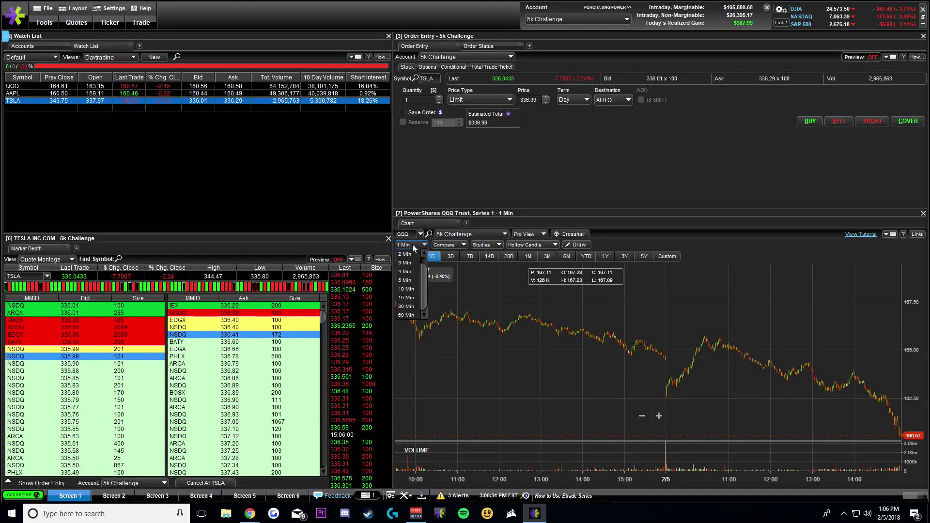
{"action": "left_click", "coordinate": [413, 246]}
{"action": "scroll", "coordinate": [757, 369], "scroll_direction": "up", "scroll_amount": 8}
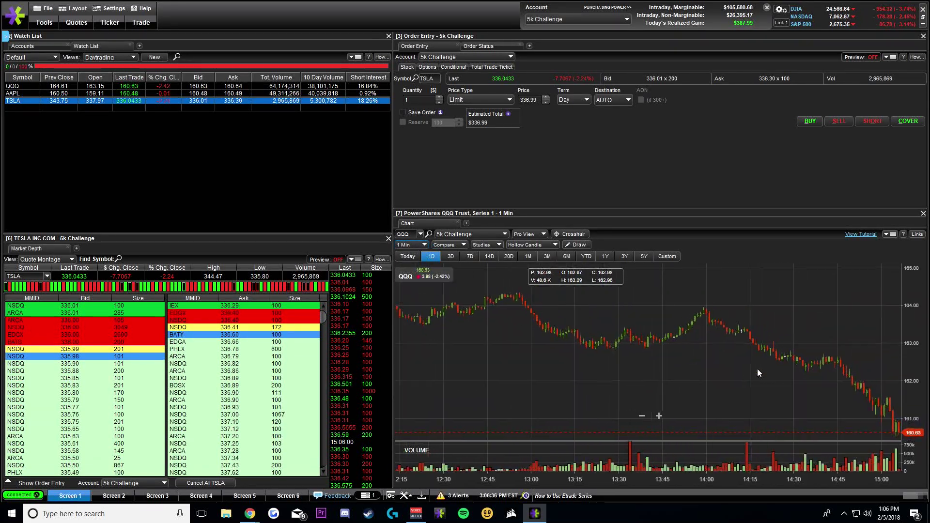
{"action": "scroll", "coordinate": [801, 371], "scroll_direction": "up", "scroll_amount": 3}
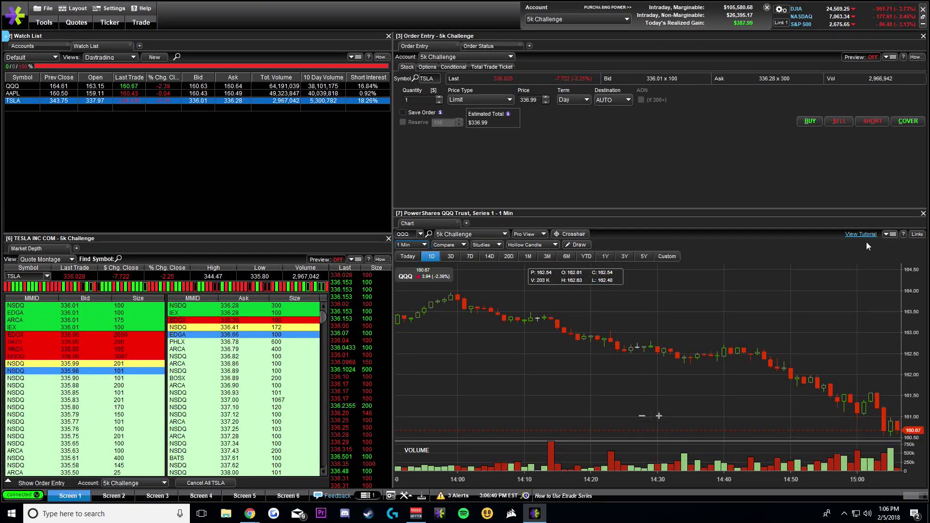
Step: Enable the extended hours display and the previous close line on the QQQ chart
{"action": "left_click", "coordinate": [893, 234]}
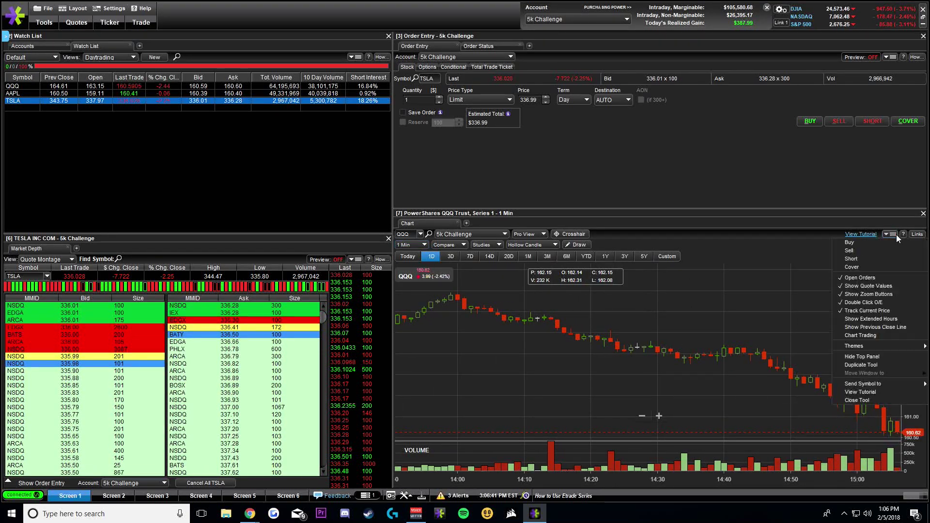
{"action": "left_click", "coordinate": [883, 318]}
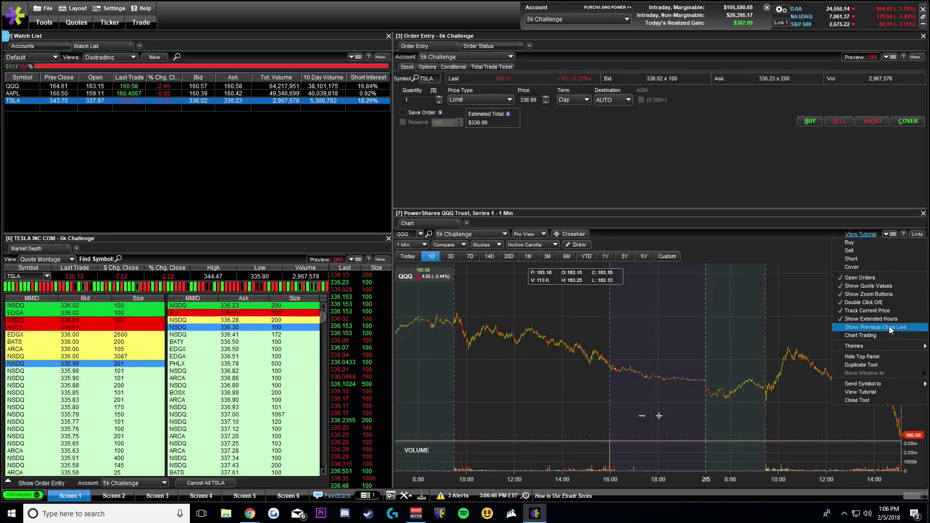
{"action": "left_click", "coordinate": [889, 328]}
{"action": "left_click", "coordinate": [892, 234]}
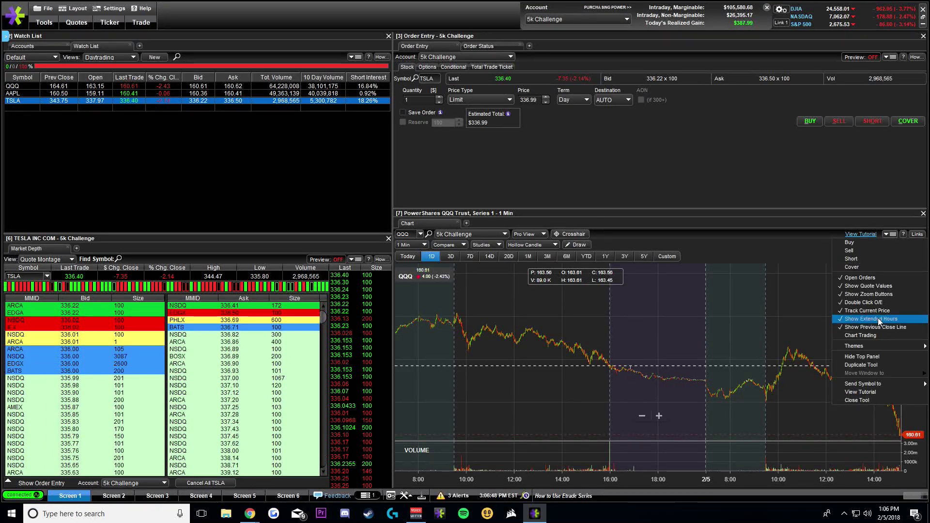
{"action": "left_click", "coordinate": [630, 333]}
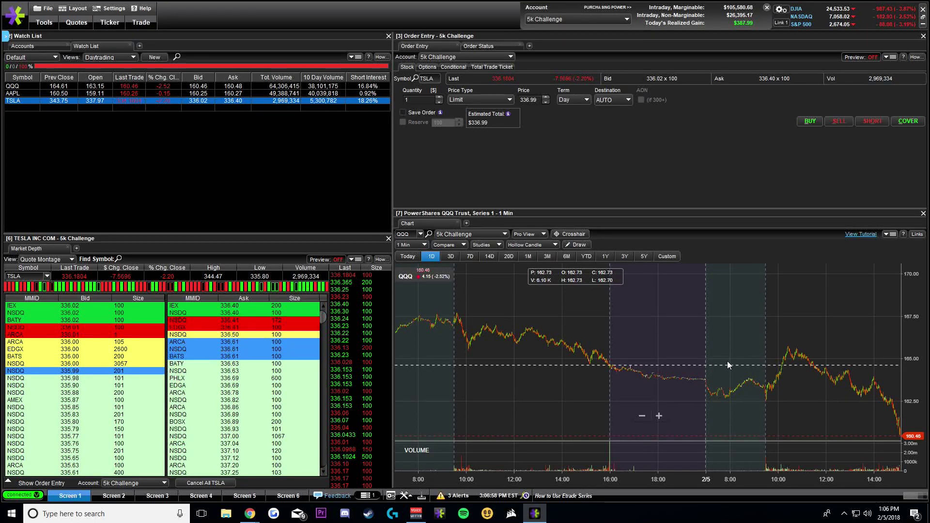
Step: Turn on the crosshair for the QQQ chart
{"action": "scroll", "coordinate": [744, 361], "scroll_direction": "up", "scroll_amount": 3}
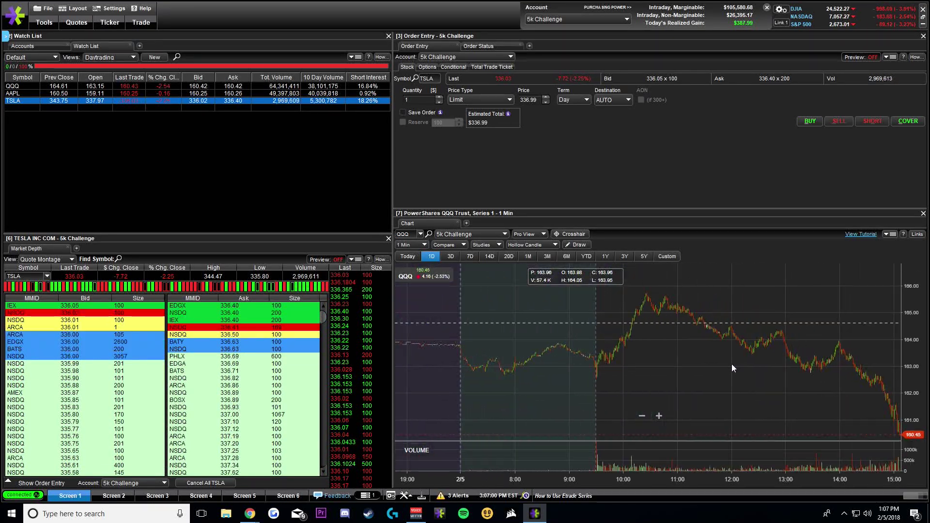
{"action": "left_click_drag", "start_coordinate": [858, 378], "coordinate": [847, 378]}
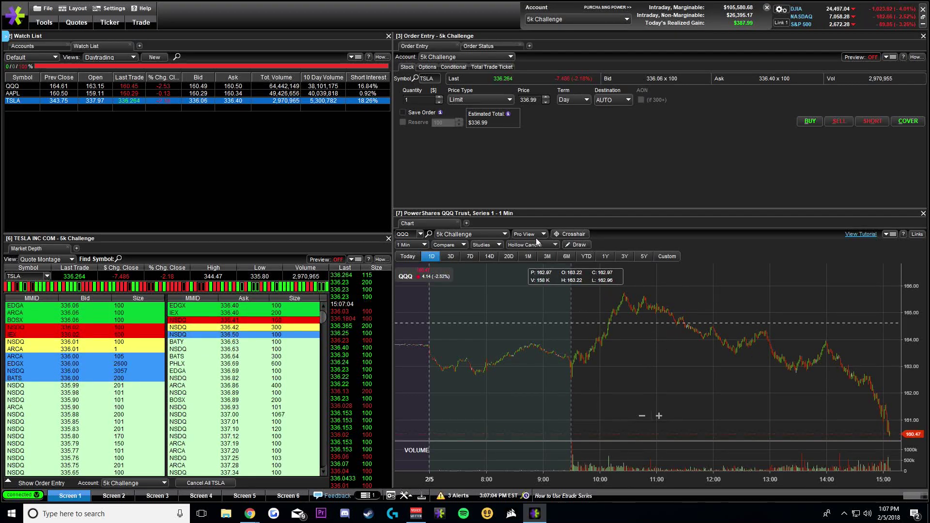
{"action": "left_click", "coordinate": [574, 235]}
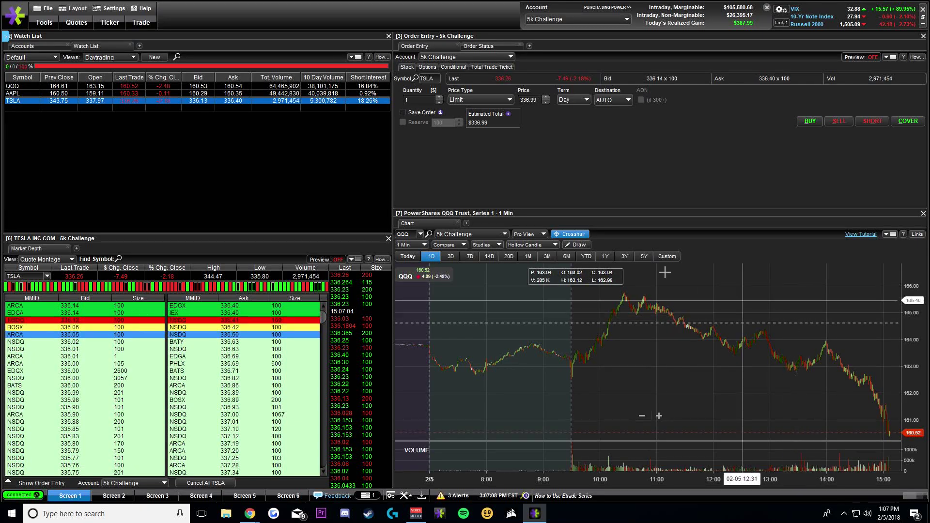
{"action": "left_click", "coordinate": [577, 236]}
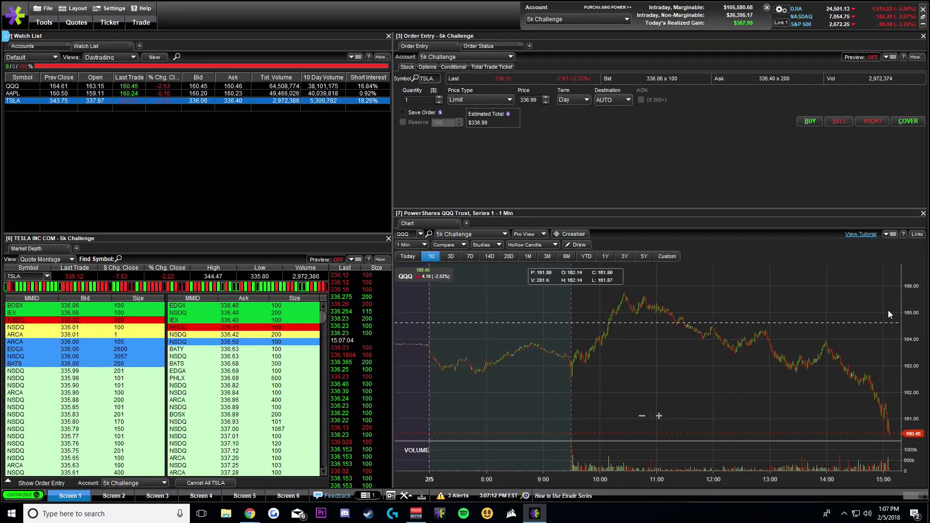
{"action": "left_click", "coordinate": [572, 234]}
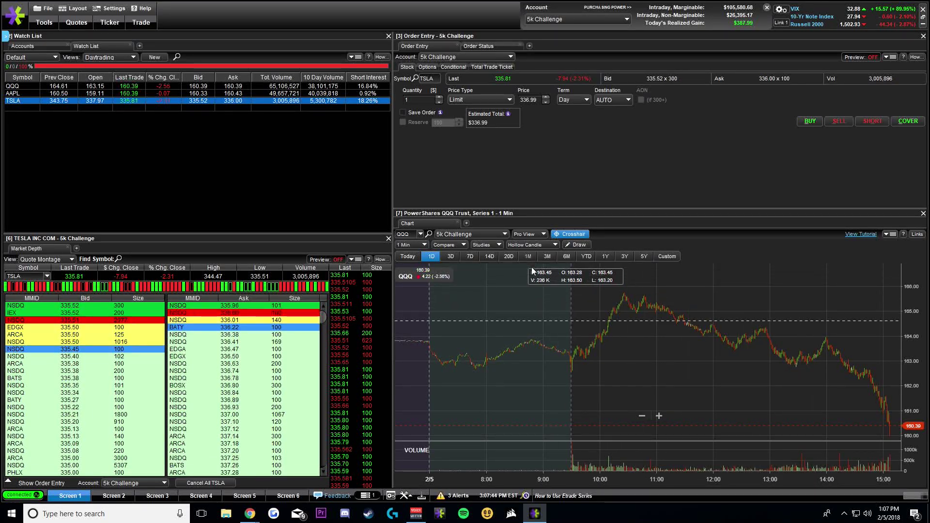
Step: Change the QQQ chart style to Candle
{"action": "scroll", "coordinate": [762, 333], "scroll_direction": "up", "scroll_amount": 1}
{"action": "scroll", "coordinate": [761, 333], "scroll_direction": "up", "scroll_amount": 3}
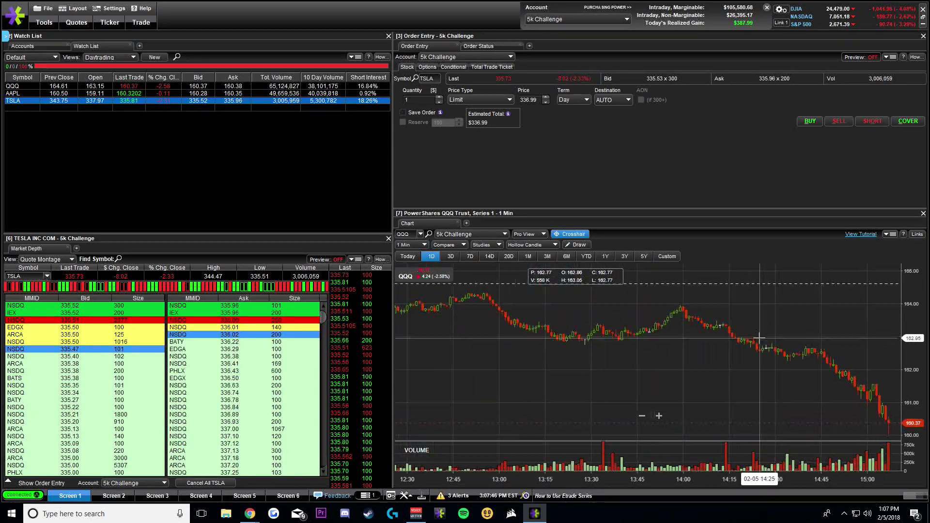
{"action": "left_click", "coordinate": [529, 246]}
{"action": "left_click", "coordinate": [535, 255]}
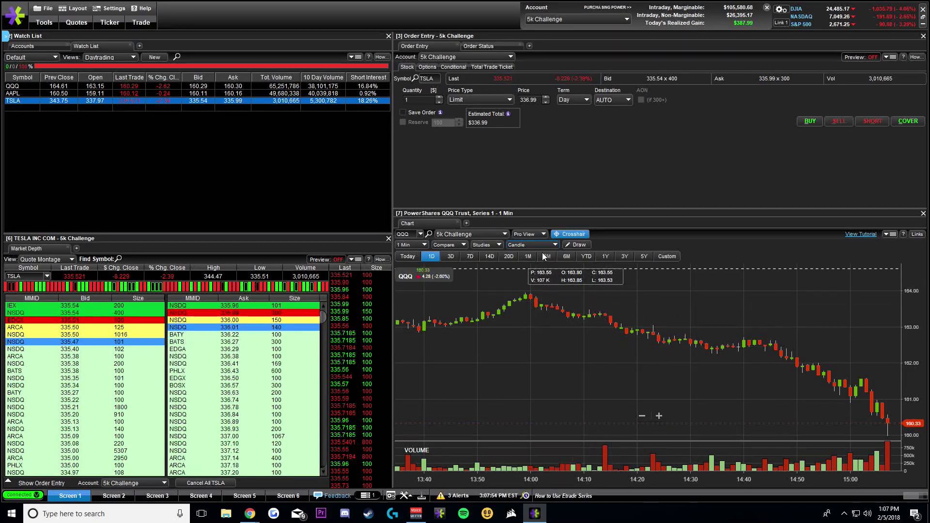
Step: Open the chart's custom theme for editing and save it with its existing colours
{"action": "left_click", "coordinate": [891, 234]}
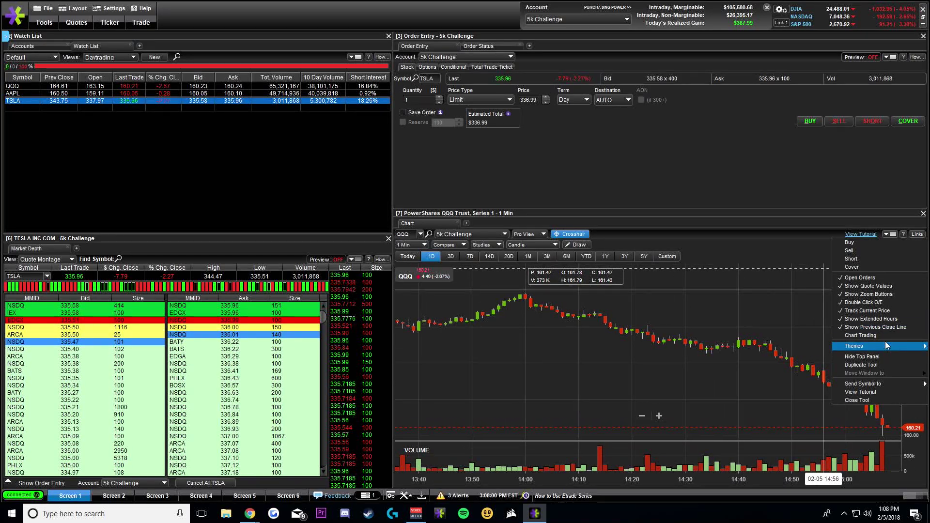
{"action": "mouse_move", "coordinate": [867, 347]}
{"action": "left_click", "coordinate": [801, 365]}
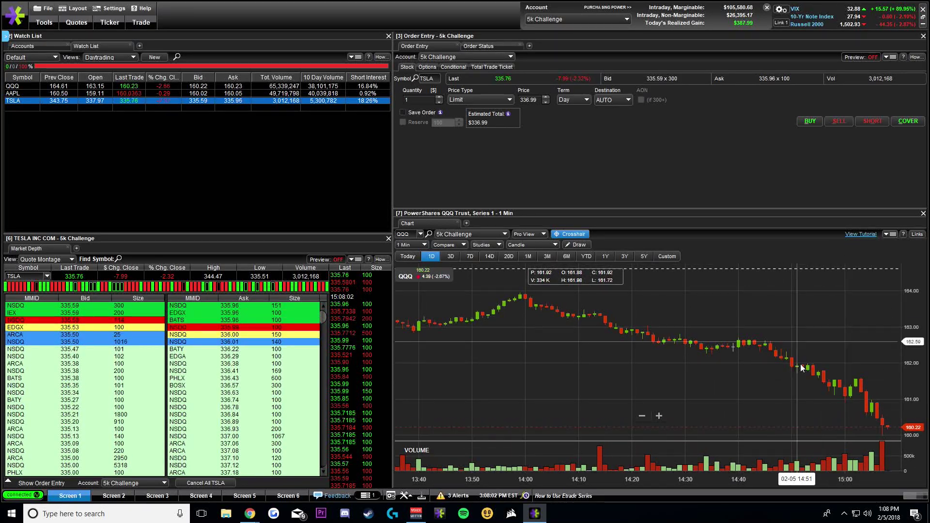
{"action": "left_click", "coordinate": [886, 235]}
{"action": "mouse_move", "coordinate": [867, 347]}
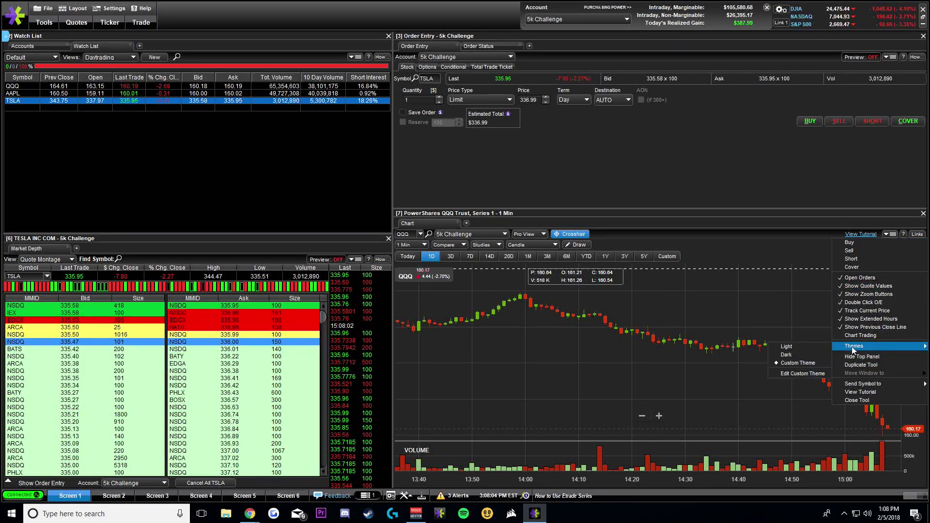
{"action": "left_click", "coordinate": [806, 373]}
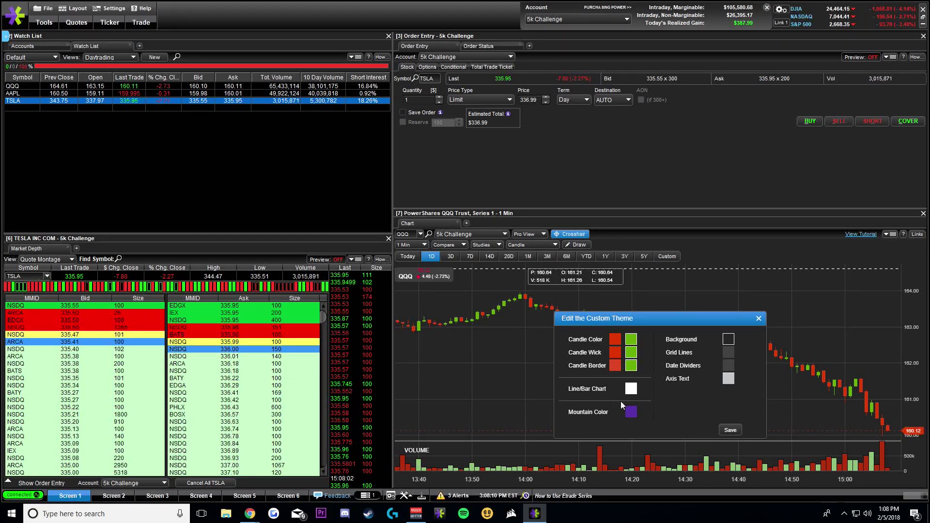
{"action": "left_click", "coordinate": [729, 432]}
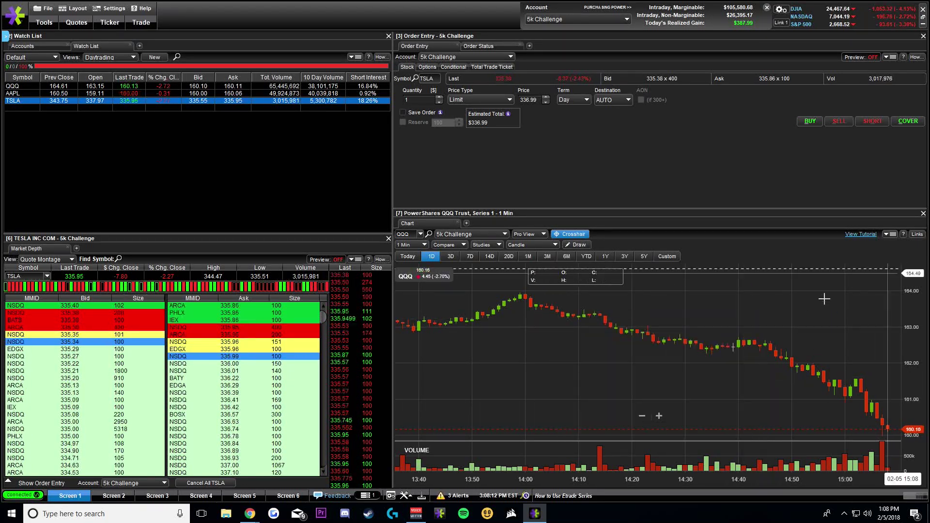
Step: Try out the Dark and Light themes on the QQQ chart
{"action": "left_click", "coordinate": [888, 235]}
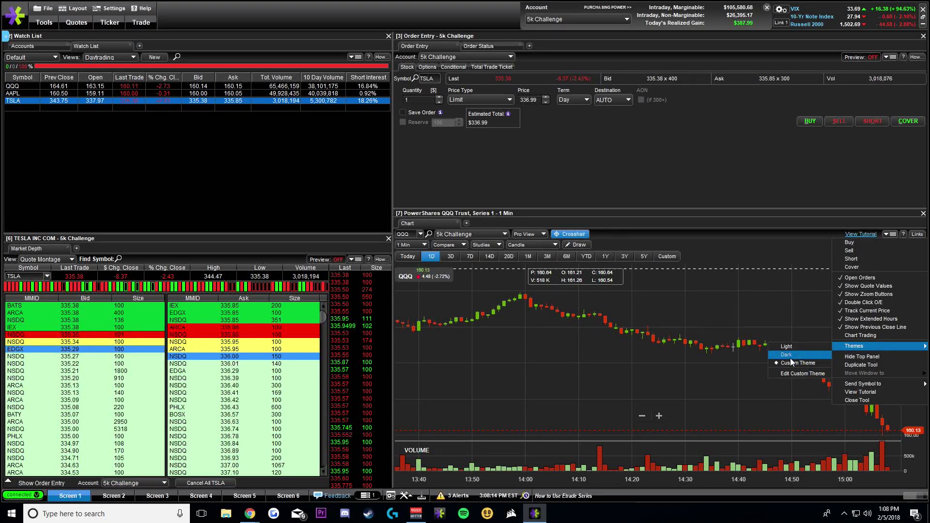
{"action": "left_click", "coordinate": [792, 355]}
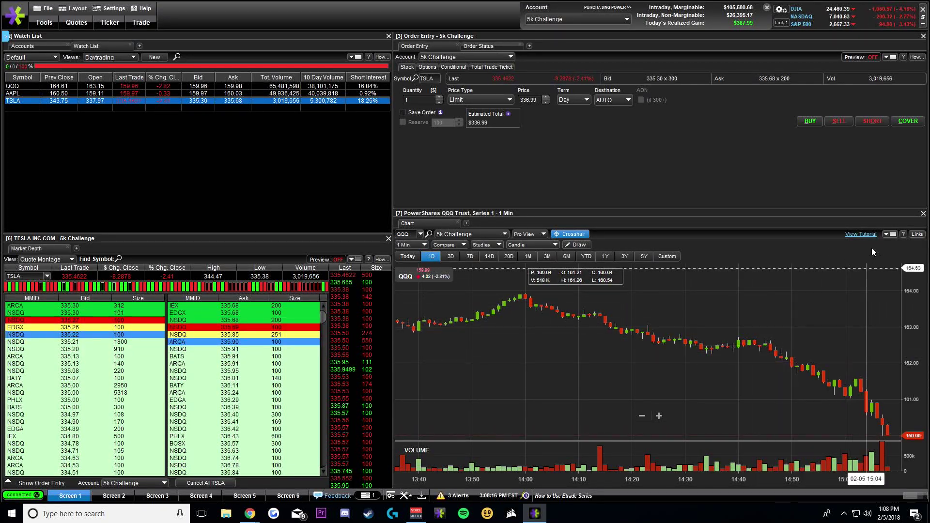
{"action": "left_click", "coordinate": [889, 234]}
{"action": "mouse_move", "coordinate": [868, 346]}
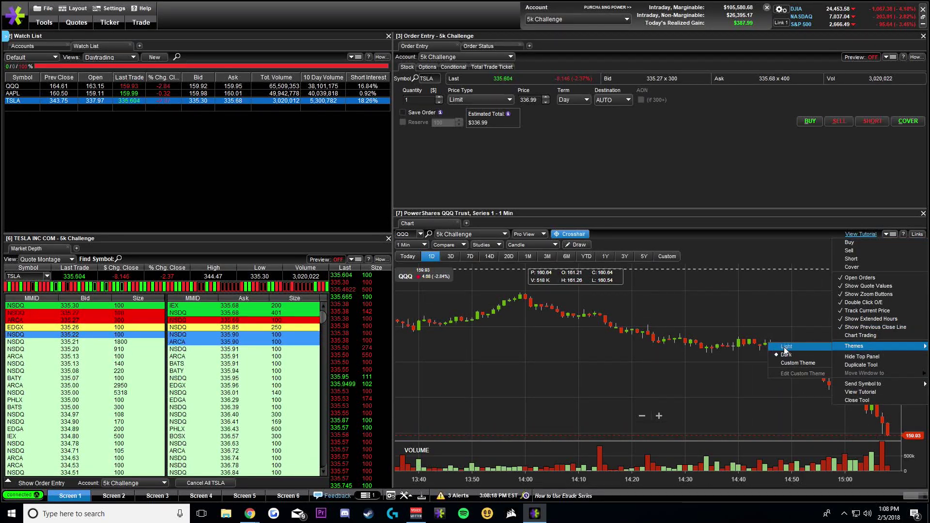
{"action": "left_click", "coordinate": [772, 346]}
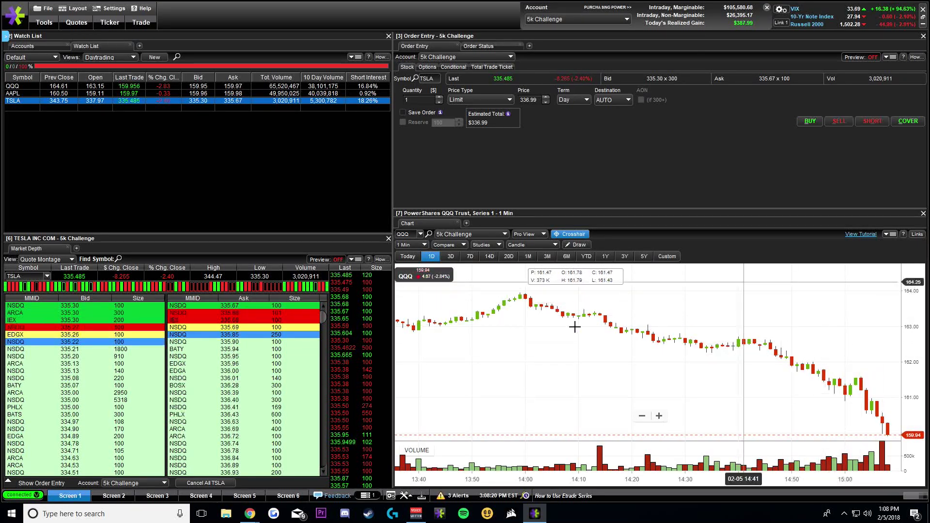
Step: Switch the chart from the Light theme back to a dark one
{"action": "left_click", "coordinate": [894, 235]}
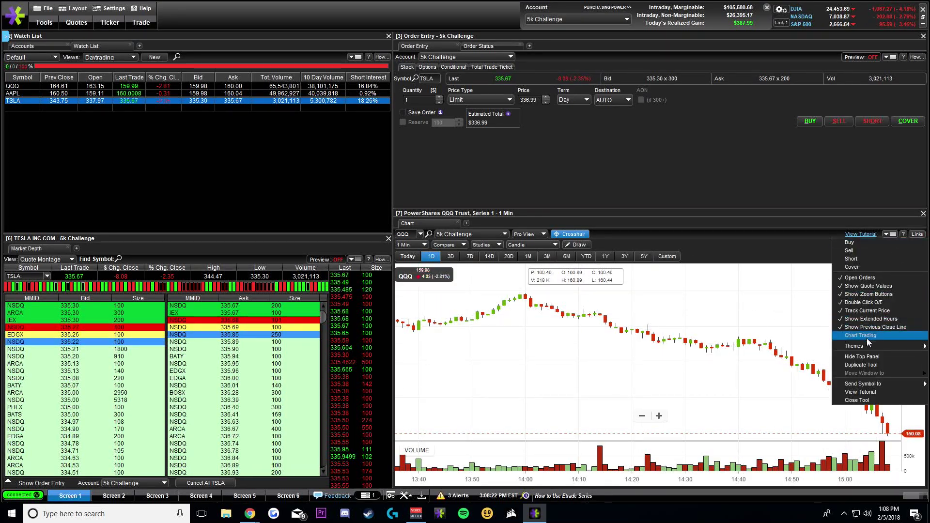
{"action": "mouse_move", "coordinate": [867, 348]}
{"action": "left_click", "coordinate": [780, 346]}
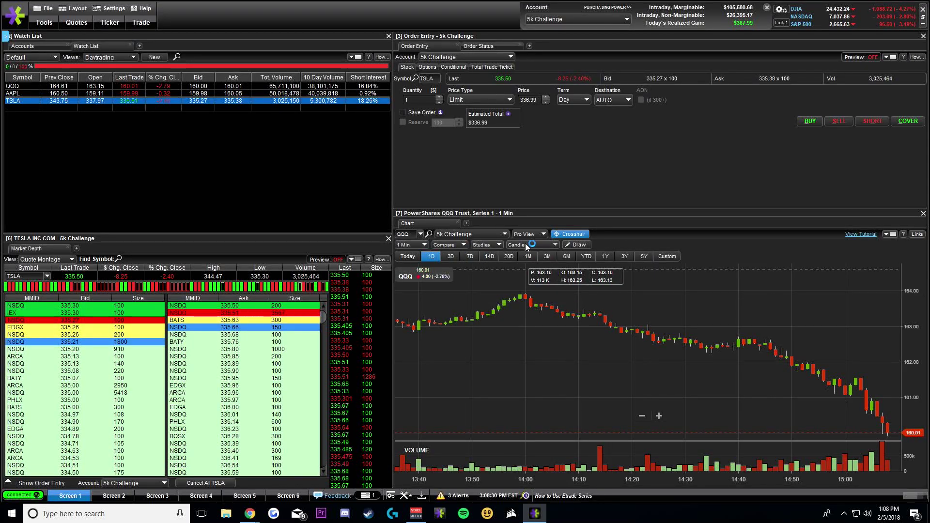
Step: Add a VWAP study to the QQQ chart and set its line colour to orange-red
{"action": "left_click", "coordinate": [489, 245]}
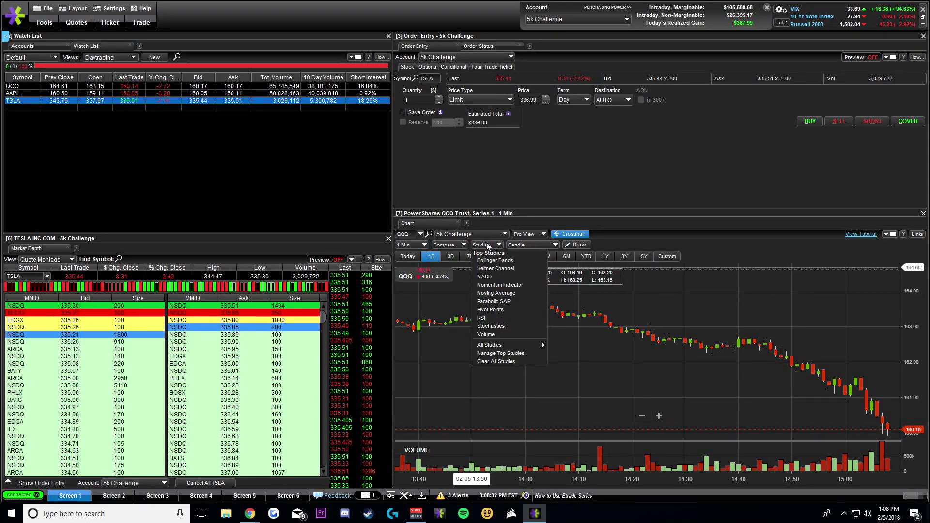
{"action": "mouse_move", "coordinate": [505, 347]}
{"action": "left_click", "coordinate": [426, 259]}
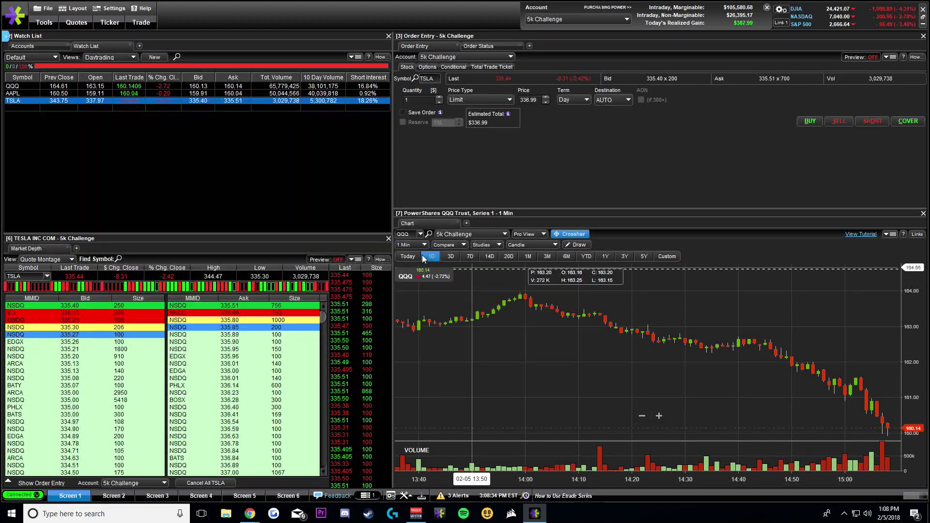
{"action": "left_click", "coordinate": [707, 333]}
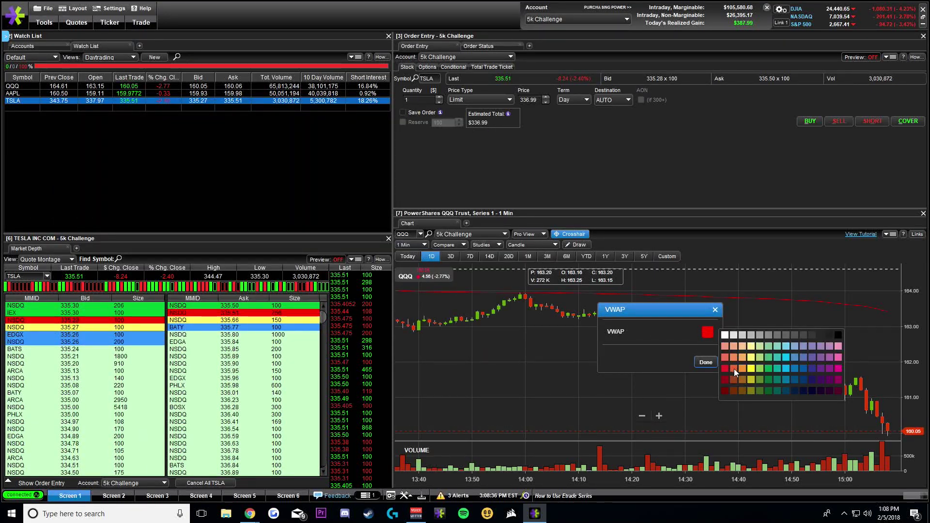
{"action": "left_click", "coordinate": [734, 368]}
{"action": "left_click", "coordinate": [706, 363]}
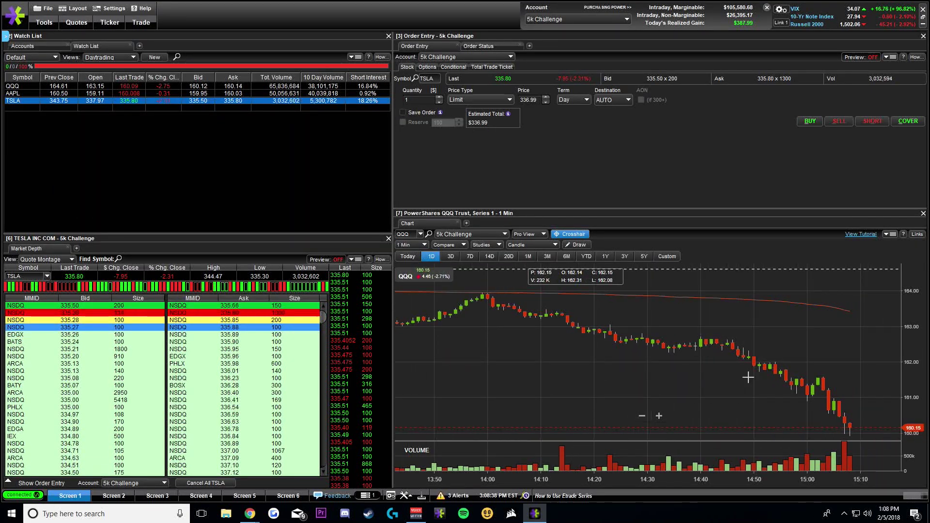
{"action": "scroll", "coordinate": [637, 360], "scroll_direction": "down", "scroll_amount": 3}
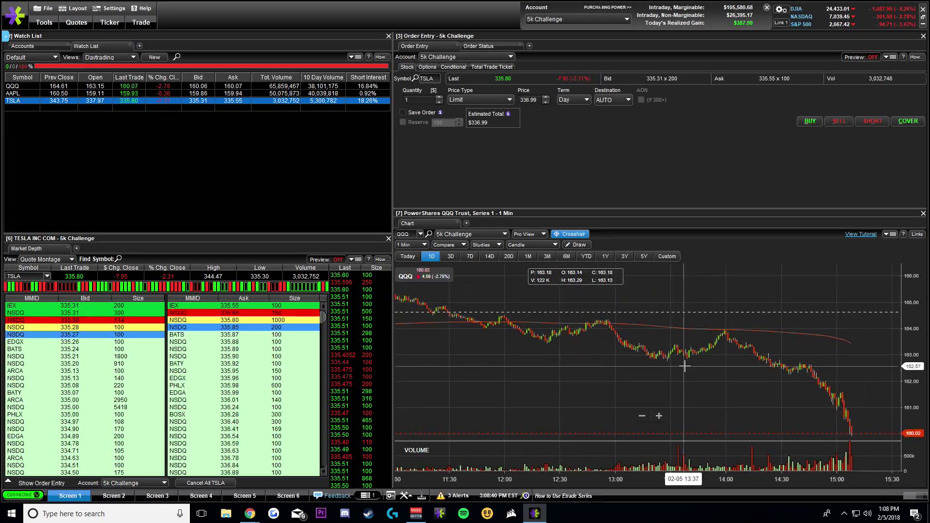
Step: Examine the QQQ 1-minute candles against the VWAP line from late morning up to the latest price
{"action": "scroll", "coordinate": [737, 371], "scroll_direction": "up", "scroll_amount": 2}
{"action": "left_click_drag", "start_coordinate": [651, 361], "coordinate": [720, 367]}
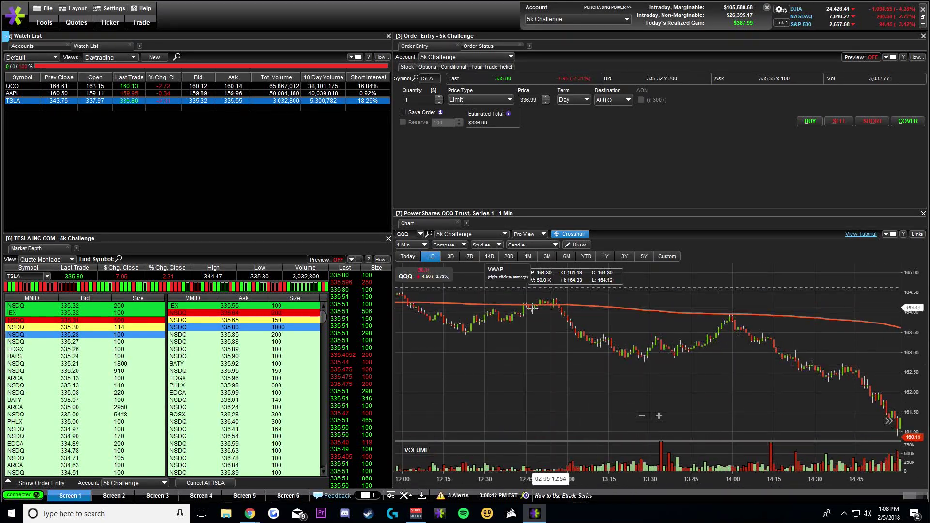
{"action": "left_click_drag", "start_coordinate": [660, 340], "coordinate": [730, 330]}
{"action": "left_click_drag", "start_coordinate": [497, 326], "coordinate": [602, 333]}
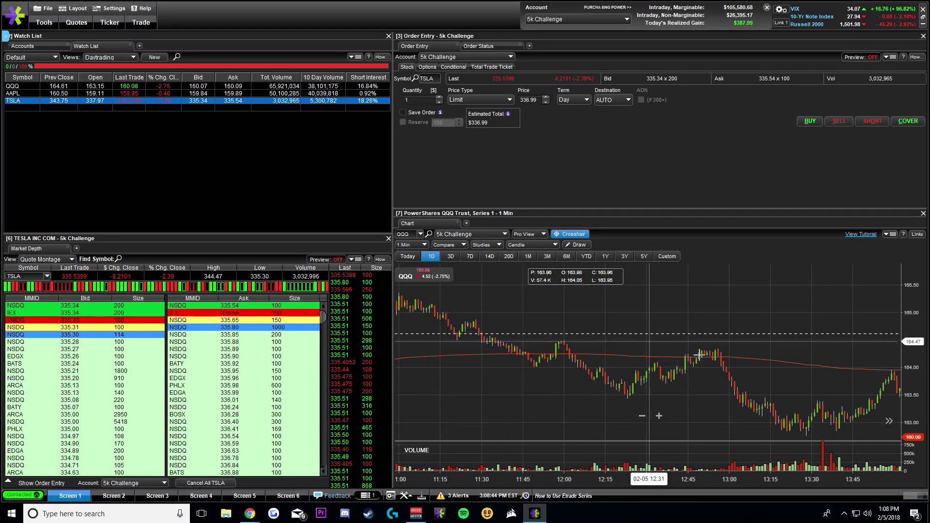
{"action": "left_click_drag", "start_coordinate": [712, 343], "coordinate": [519, 351]}
{"action": "left_click_drag", "start_coordinate": [787, 358], "coordinate": [678, 326]}
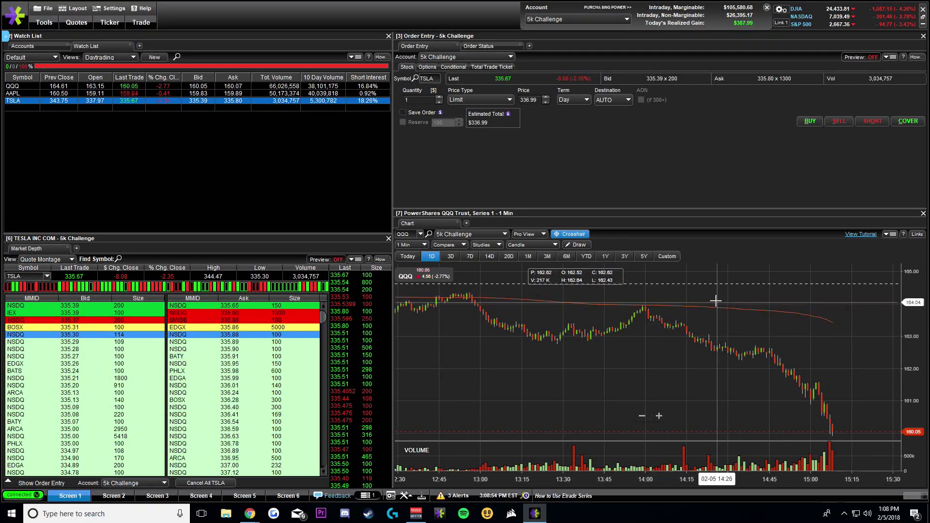
{"action": "left_click_drag", "start_coordinate": [771, 343], "coordinate": [738, 343]}
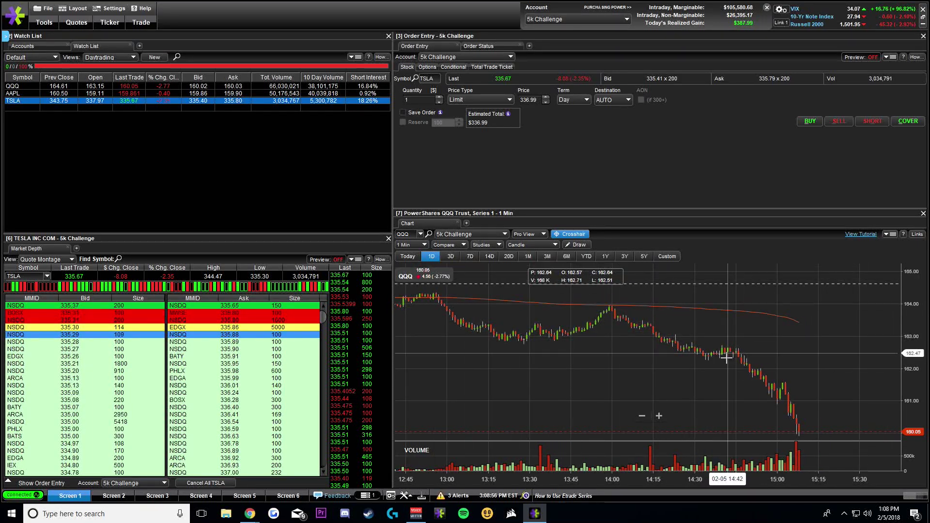
{"action": "left_click_drag", "start_coordinate": [784, 373], "coordinate": [769, 372]}
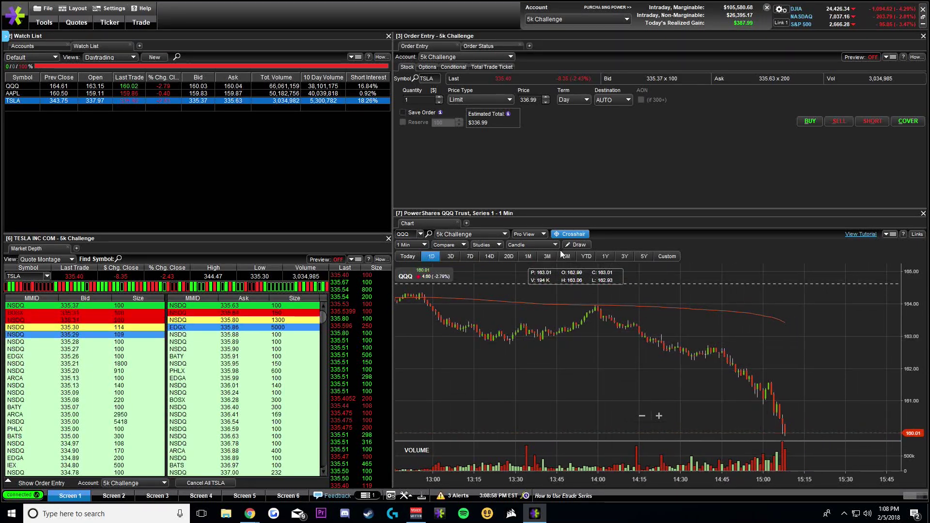
Step: Add two more Chart tabs alongside the existing QQQ chart
{"action": "left_click", "coordinate": [467, 223]}
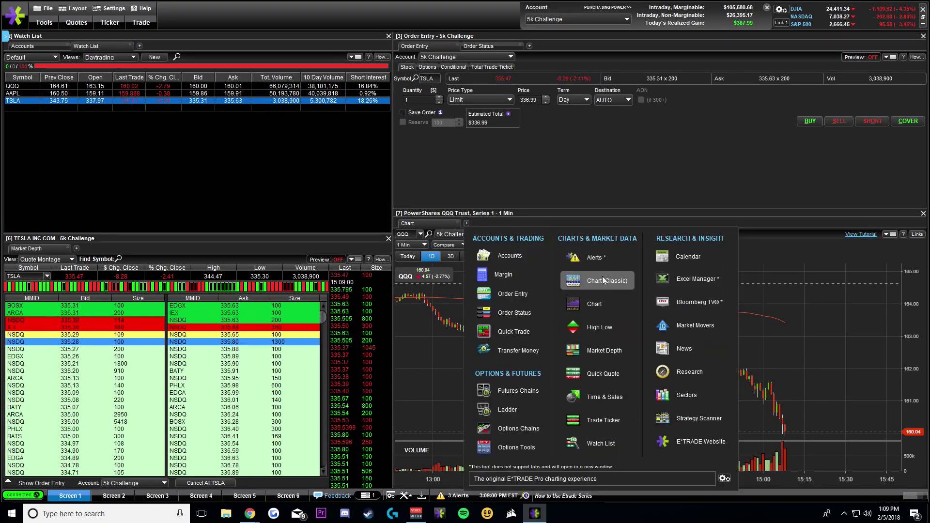
{"action": "left_click", "coordinate": [610, 301]}
{"action": "left_click", "coordinate": [530, 223]}
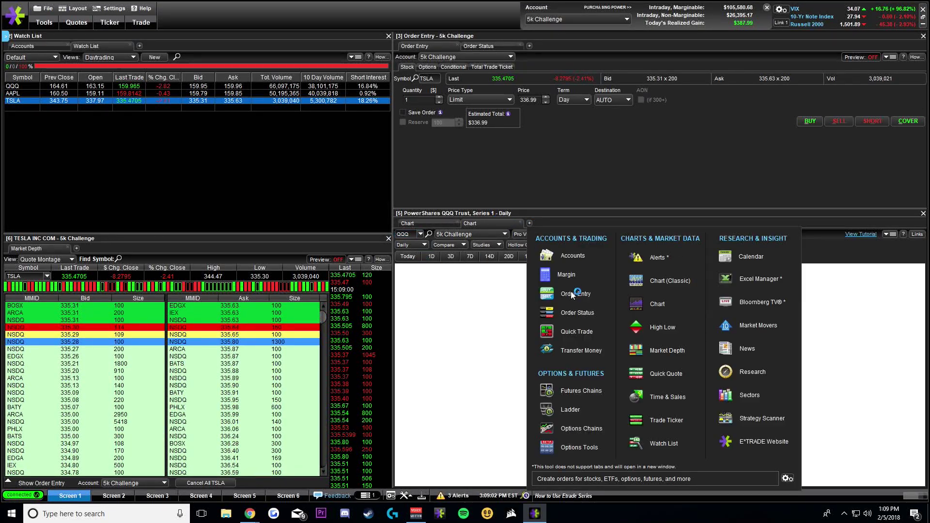
{"action": "left_click", "coordinate": [646, 301]}
Step: Rename the first chart tab as 1 minute
{"action": "double_click", "coordinate": [439, 225]}
{"action": "type", "text": "1"}
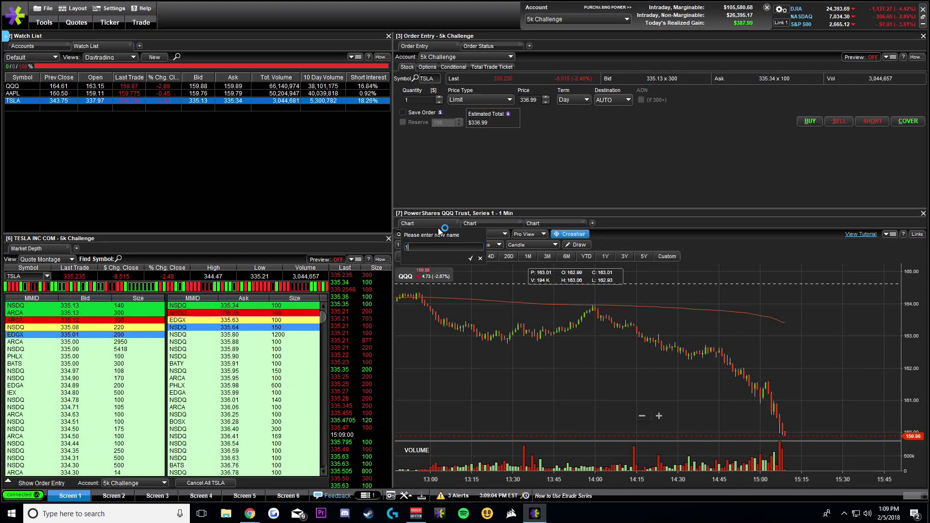
{"action": "type", "text": " minute"}
{"action": "key", "text": "Return"}
Step: Rename the second chart tab as 3 minute
{"action": "right_click", "coordinate": [478, 225]}
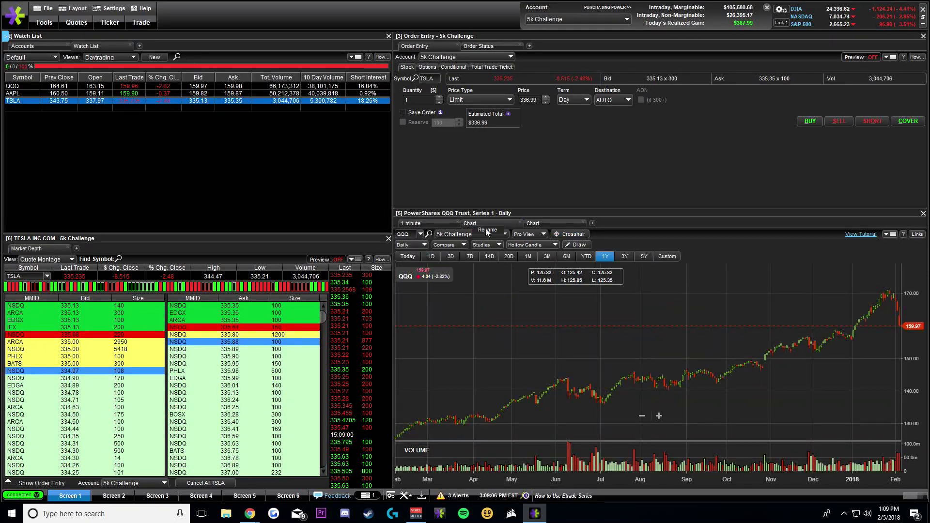
{"action": "left_click", "coordinate": [487, 230]}
{"action": "type", "text": "3 min"}
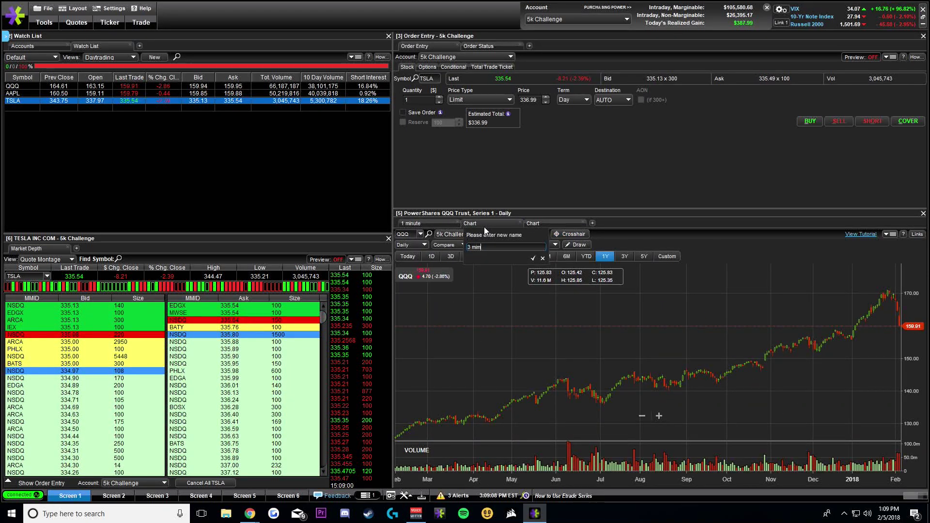
{"action": "type", "text": "ute"}
{"action": "key", "text": "Return"}
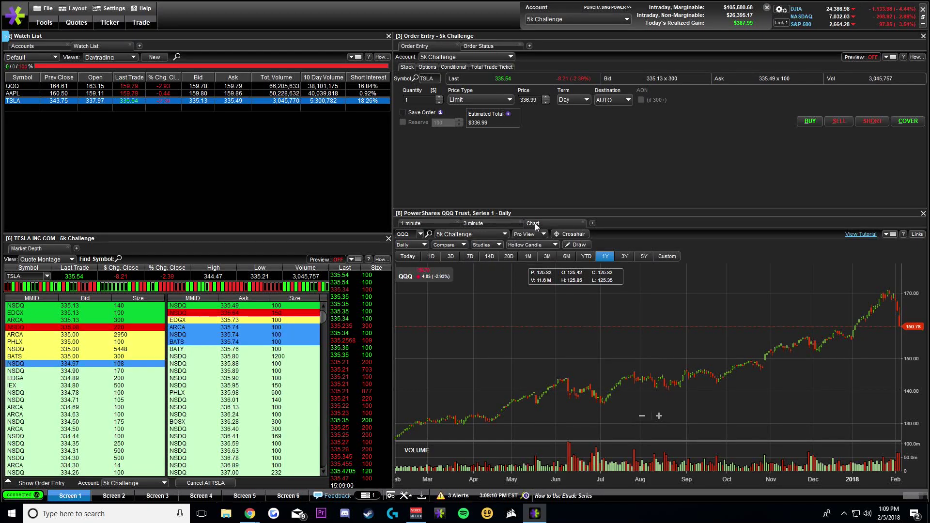
Step: Rename the third chart tab as 5 minute
{"action": "right_click", "coordinate": [535, 224]}
{"action": "left_click", "coordinate": [542, 233]}
{"action": "type", "text": "5 min"}
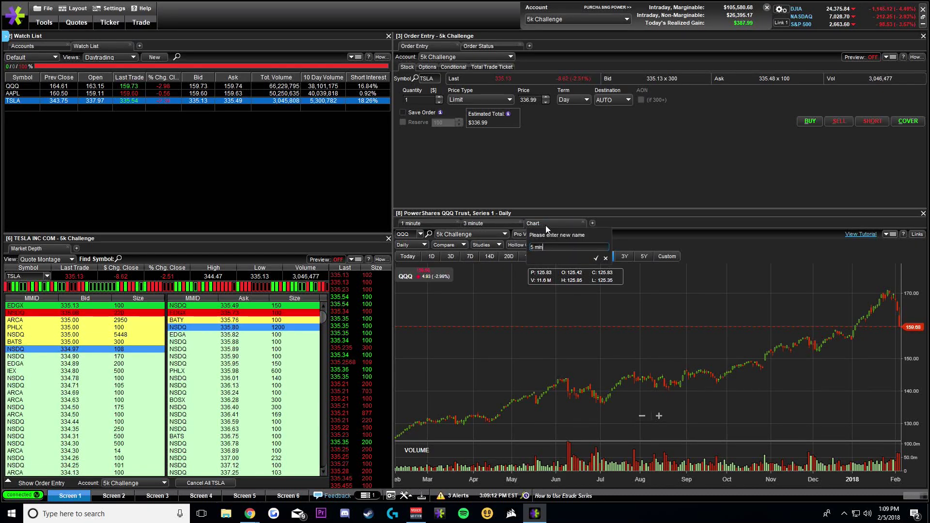
{"action": "type", "text": "ute"}
{"action": "key", "text": "Return"}
Step: Try out 5-minute candles on the 1 minute QQQ chart and return it to 1-minute candles
{"action": "left_click", "coordinate": [437, 223]}
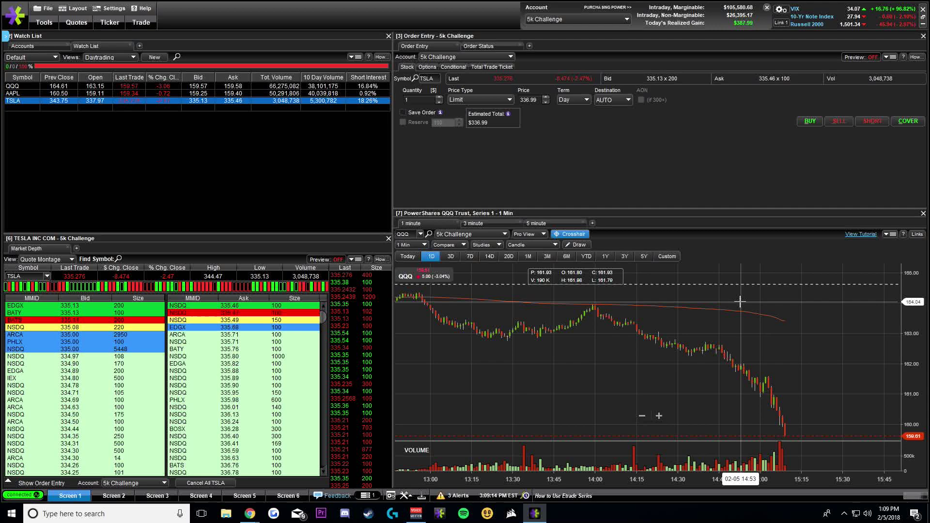
{"action": "left_click", "coordinate": [412, 245]}
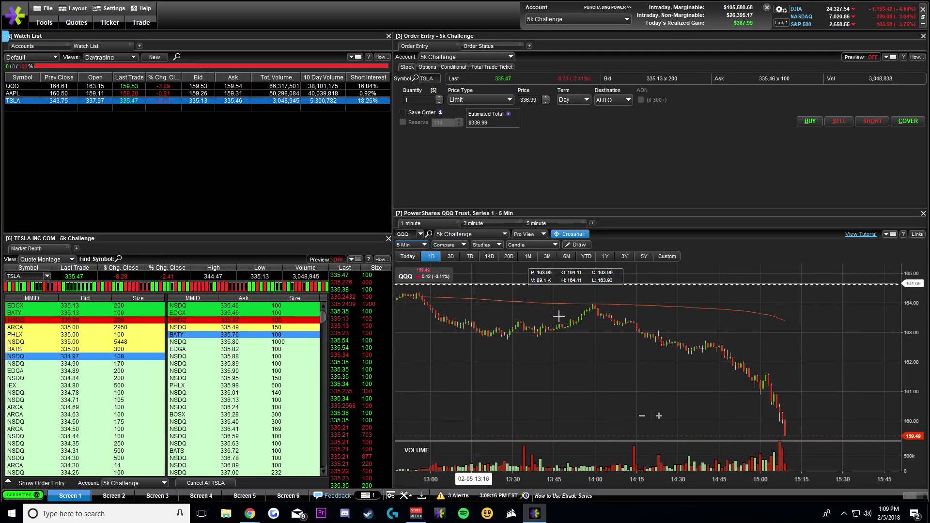
{"action": "left_click_drag", "start_coordinate": [833, 339], "coordinate": [698, 354]}
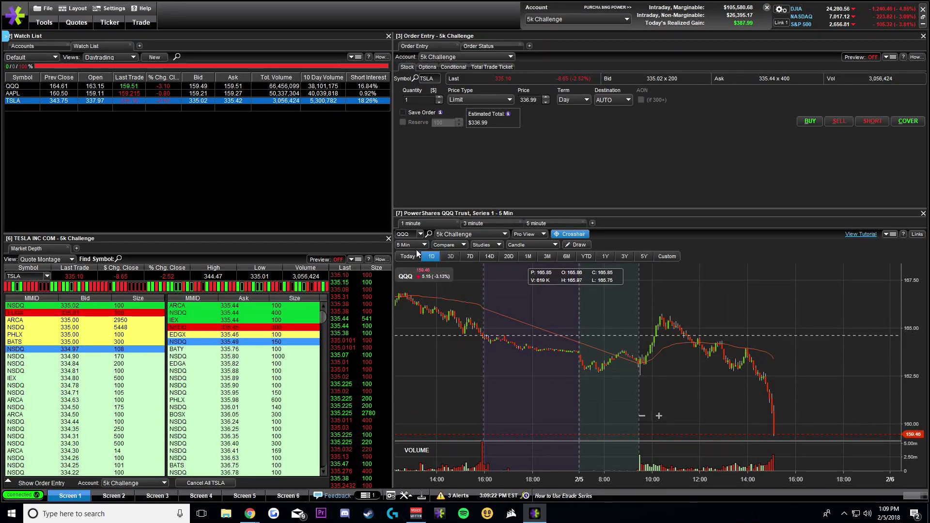
{"action": "left_click", "coordinate": [482, 226]}
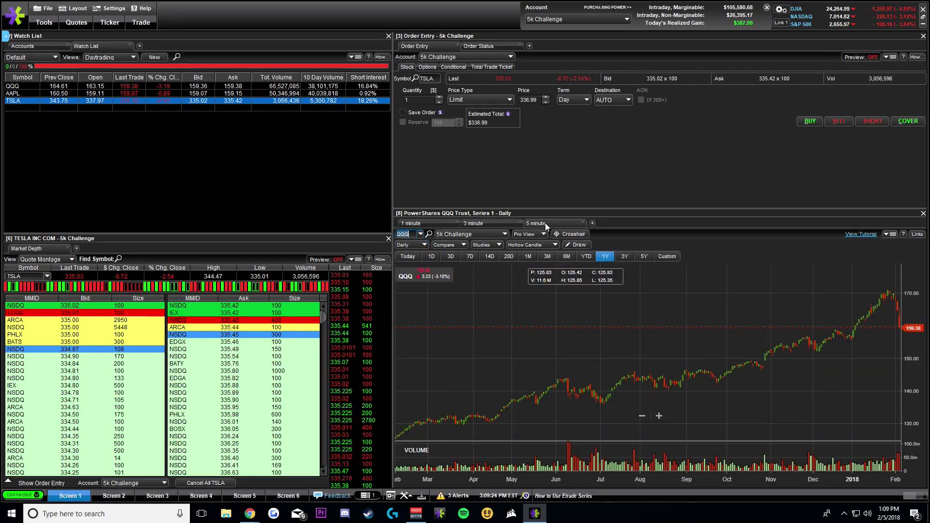
{"action": "left_click", "coordinate": [425, 224]}
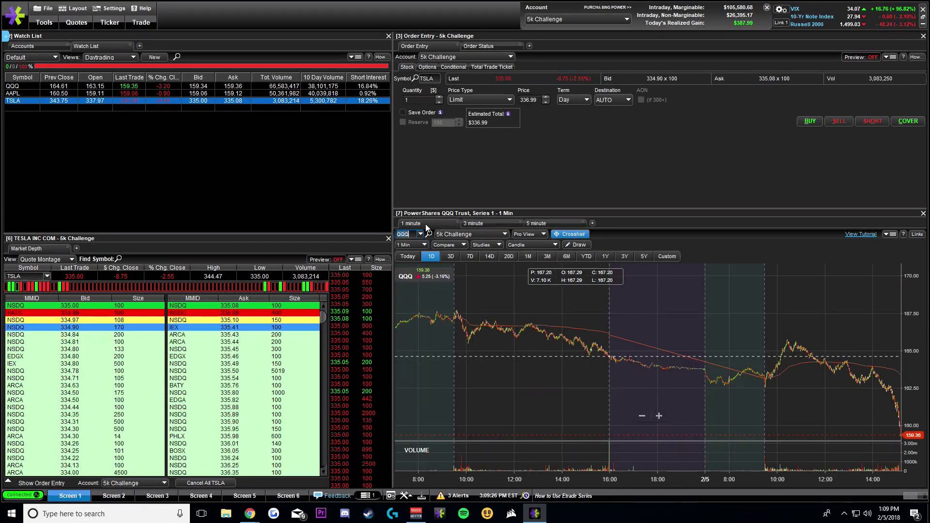
Step: Set the 3 minute chart to the Candle style and turn on its crosshair
{"action": "left_click", "coordinate": [484, 222]}
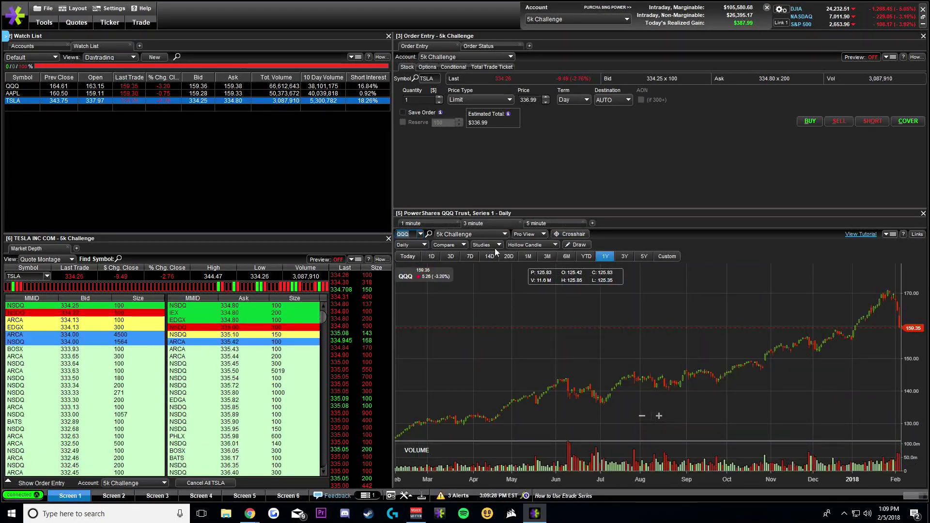
{"action": "left_click", "coordinate": [544, 243]}
{"action": "left_click", "coordinate": [534, 255]}
{"action": "left_click", "coordinate": [574, 235]}
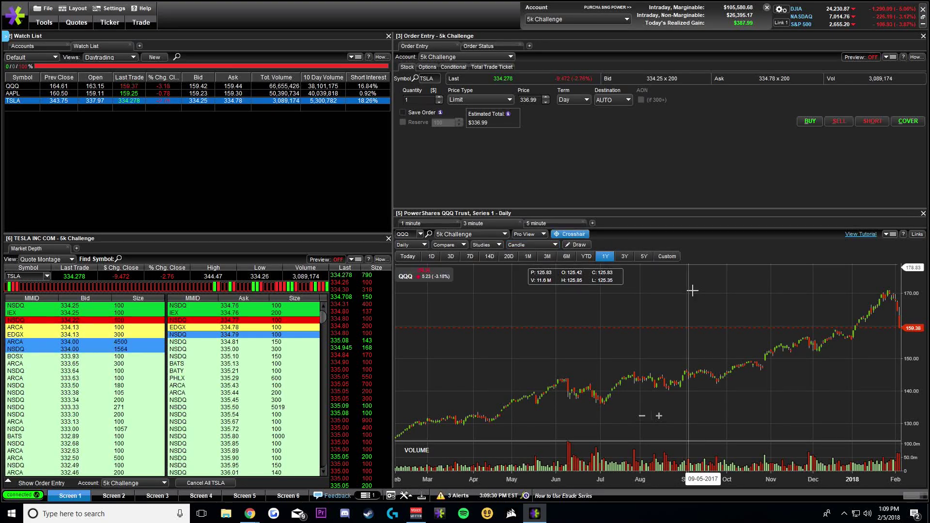
Step: Return to the 1 minute chart and turn on its drawing tools
{"action": "left_click", "coordinate": [429, 223]}
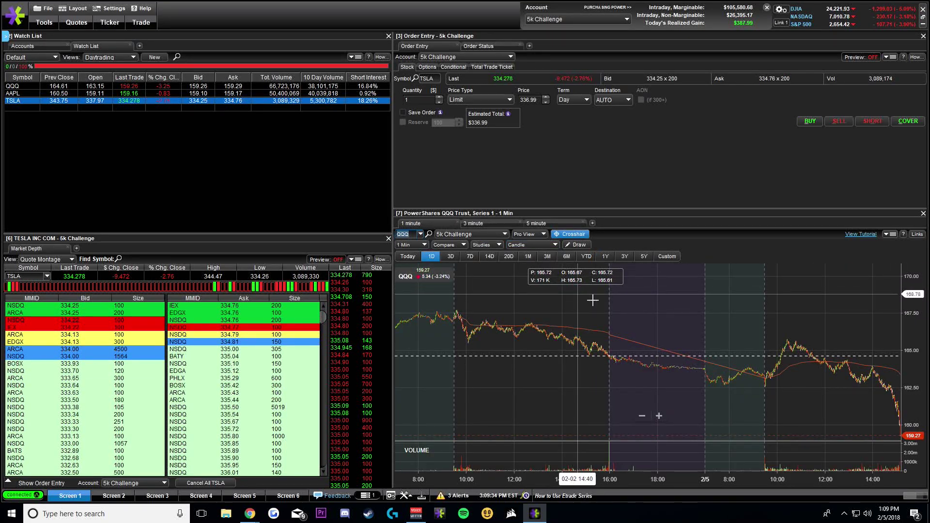
{"action": "left_click_drag", "start_coordinate": [742, 355], "coordinate": [639, 358]}
{"action": "scroll", "coordinate": [775, 386], "scroll_direction": "up", "scroll_amount": 6}
{"action": "scroll", "coordinate": [774, 388], "scroll_direction": "up", "scroll_amount": 3}
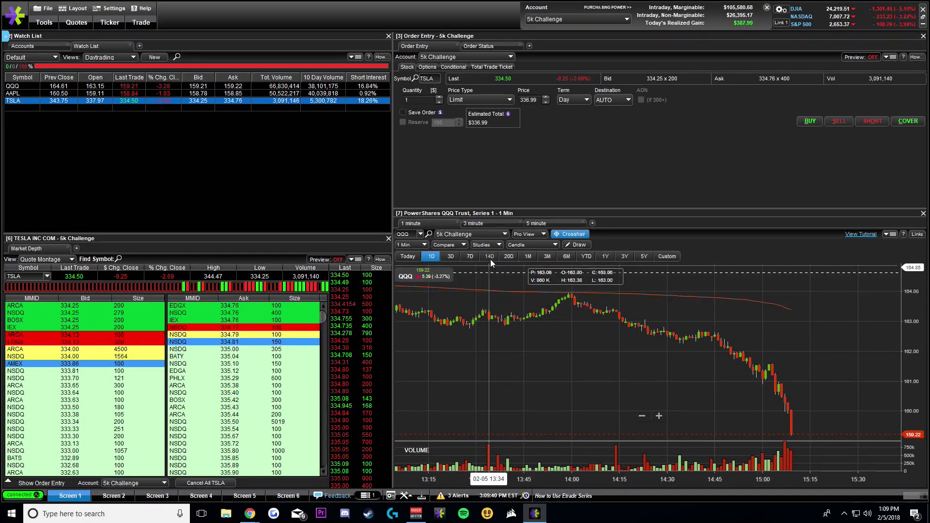
{"action": "left_click", "coordinate": [458, 249]}
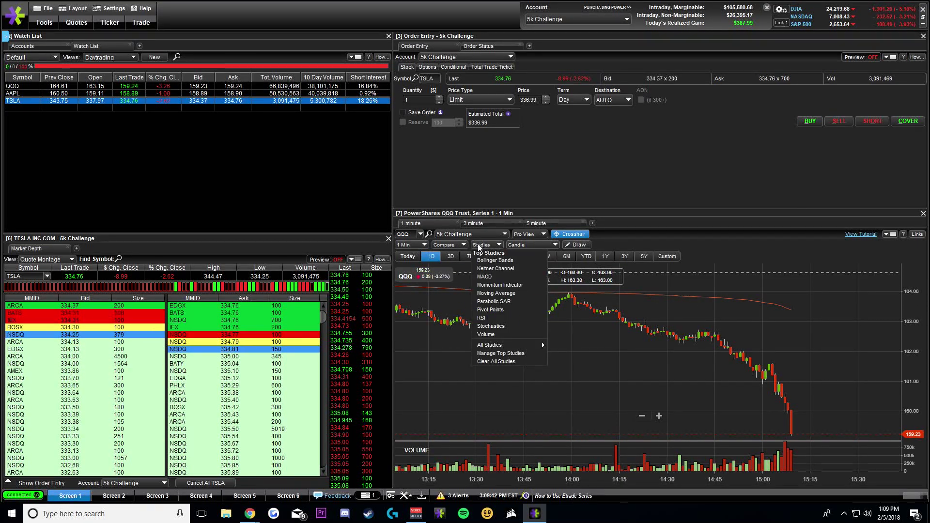
{"action": "left_click", "coordinate": [530, 246]}
{"action": "left_click", "coordinate": [577, 244]}
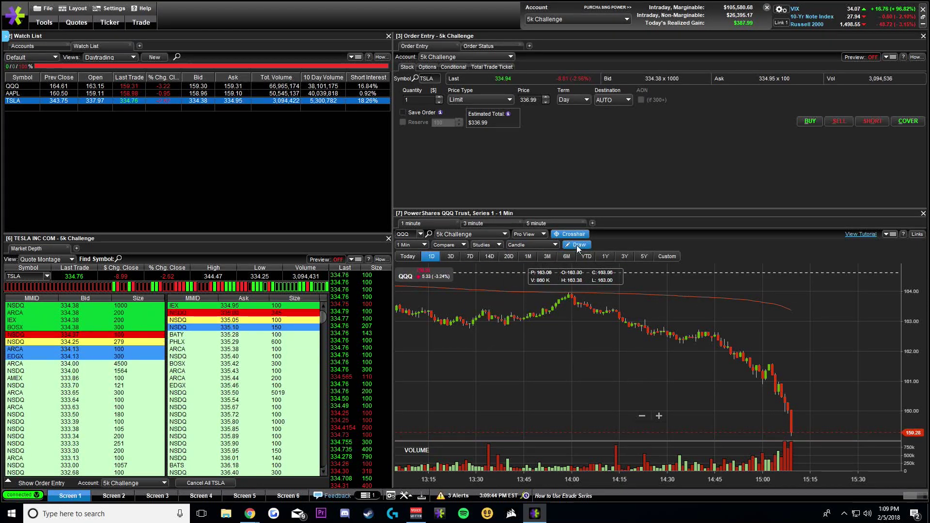
{"action": "left_click", "coordinate": [577, 245]}
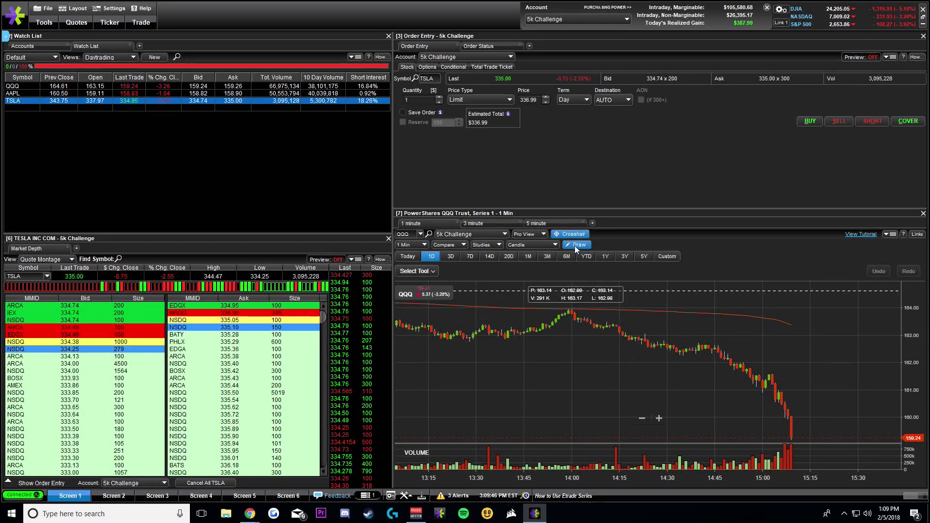
Step: Draw a white Horizontal line across the 1 minute QQQ chart at about 162.79
{"action": "left_click", "coordinate": [417, 271]}
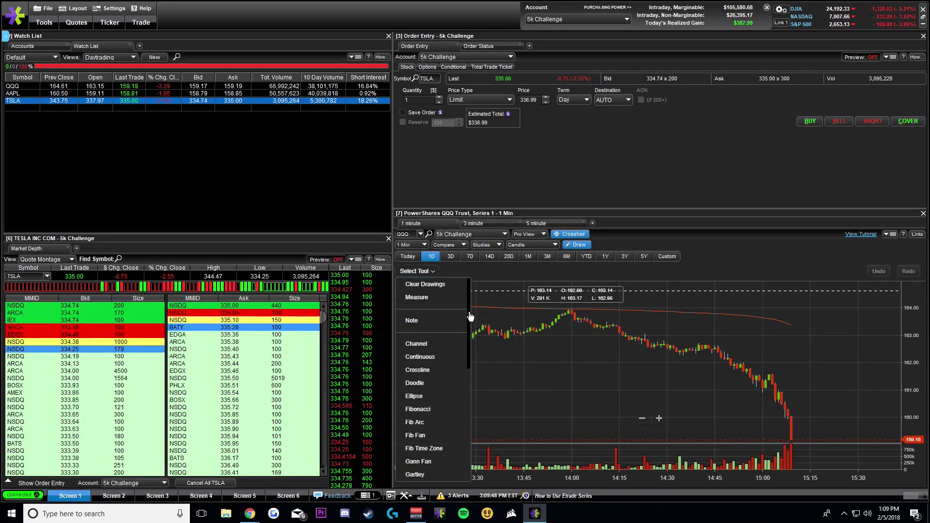
{"action": "scroll", "coordinate": [470, 325], "scroll_direction": "down", "scroll_amount": 1}
{"action": "left_click_drag", "start_coordinate": [470, 324], "coordinate": [467, 372]}
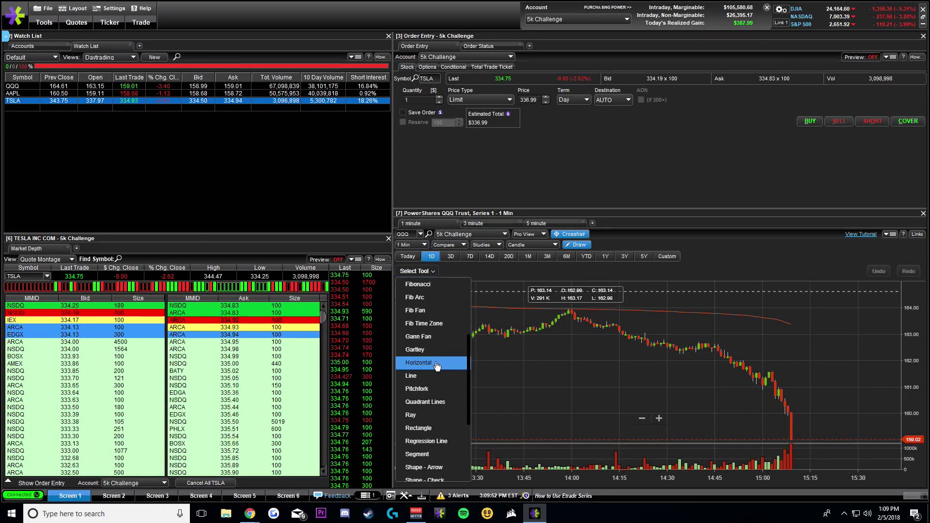
{"action": "left_click", "coordinate": [421, 363]}
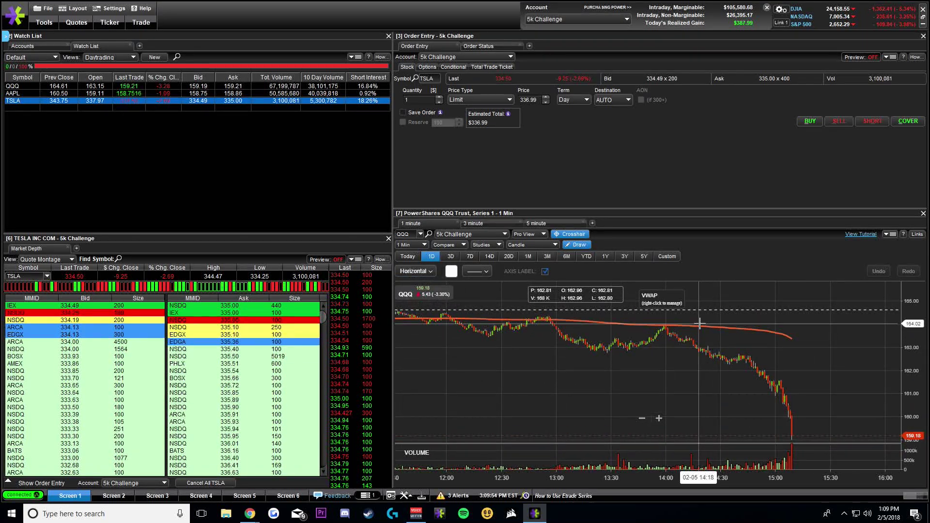
{"action": "scroll", "coordinate": [683, 334], "scroll_direction": "down", "scroll_amount": 5}
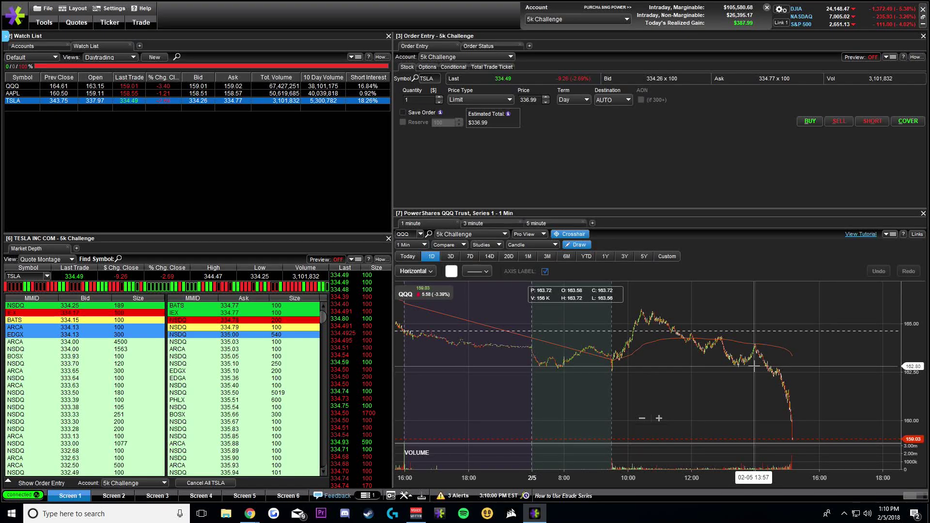
{"action": "left_click", "coordinate": [796, 365]}
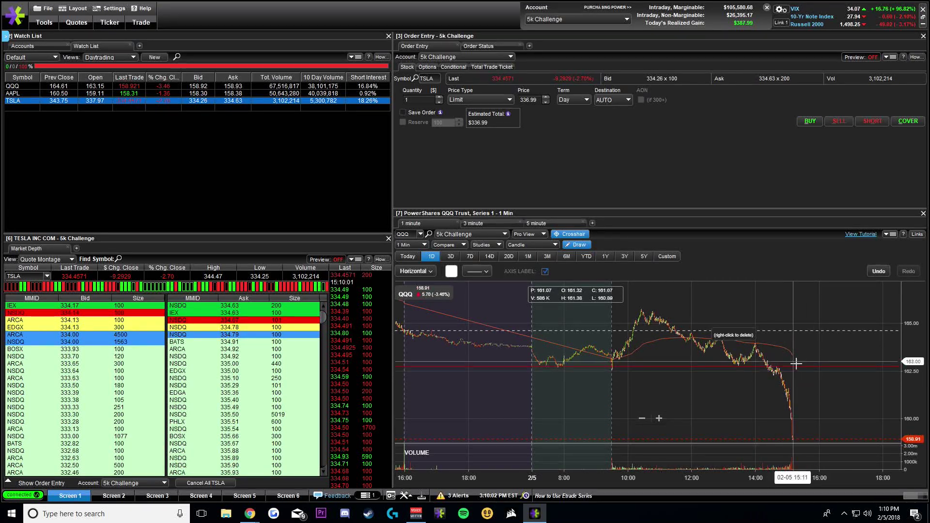
{"action": "scroll", "coordinate": [797, 363], "scroll_direction": "up", "scroll_amount": 5}
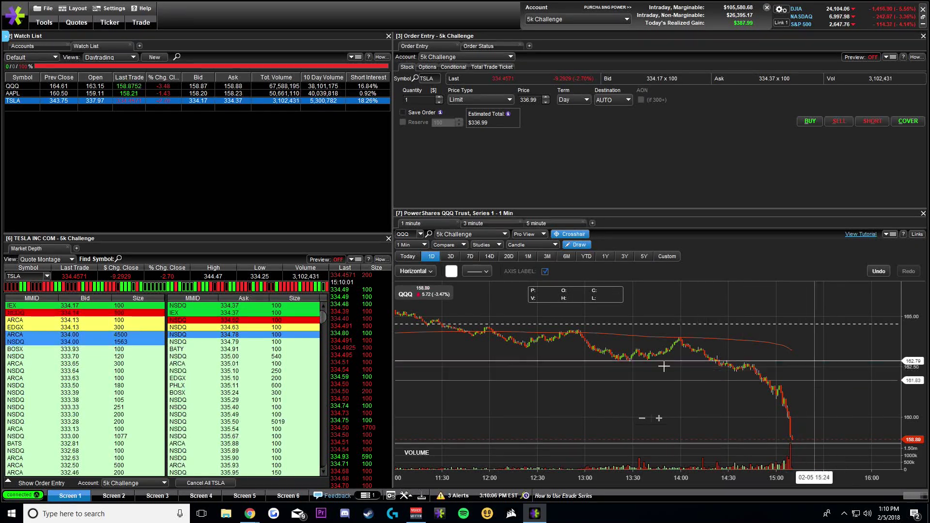
{"action": "left_click", "coordinate": [417, 271]}
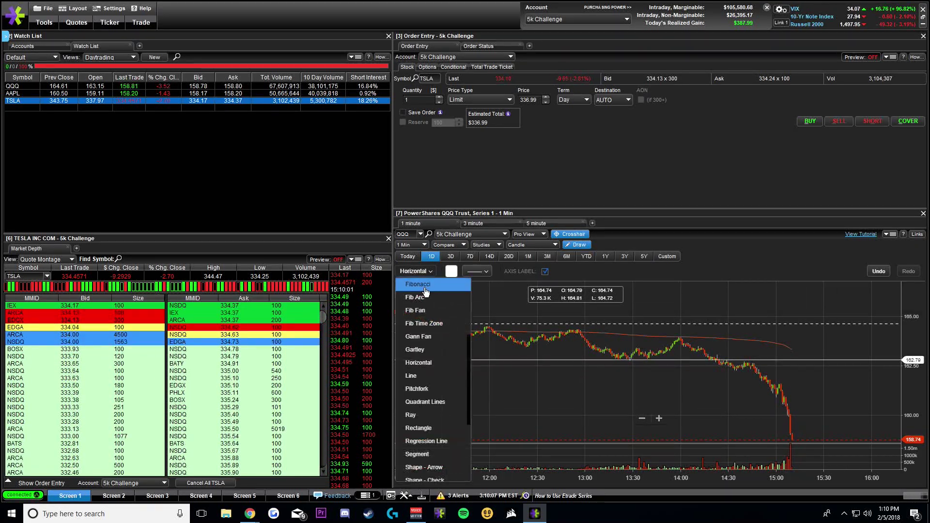
{"action": "left_click", "coordinate": [477, 271]}
{"action": "left_click", "coordinate": [453, 273]}
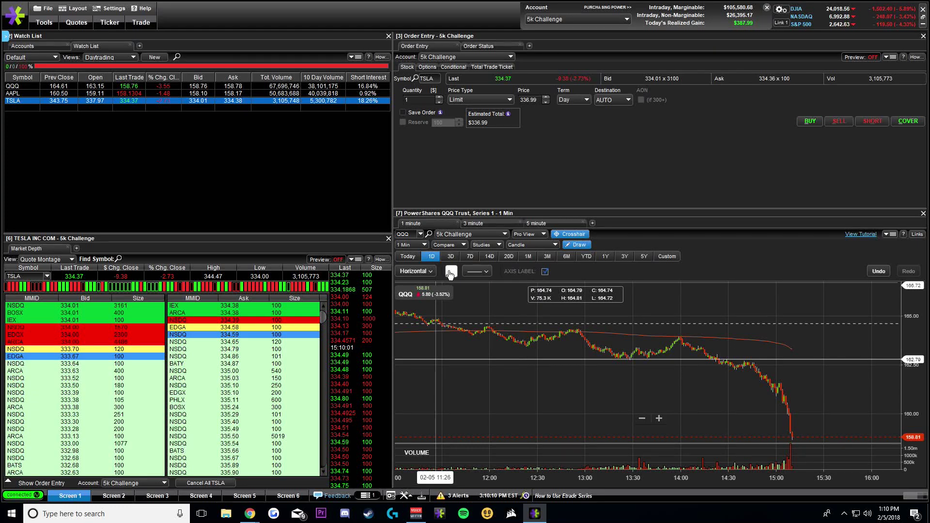
Step: Draw a Channel around the falling QQQ candles, starting at about 164.14 at 14:00 and ending shortly after 15:00
{"action": "left_click", "coordinate": [415, 271]}
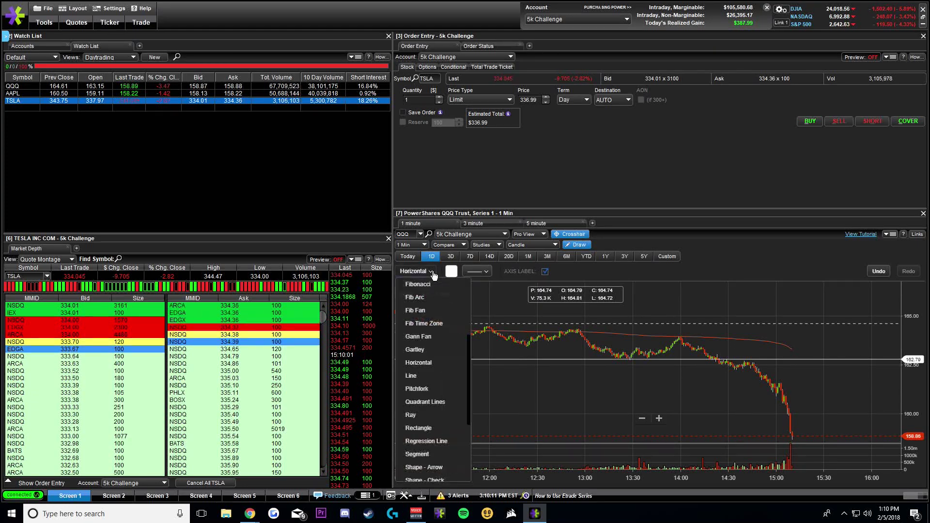
{"action": "mouse_move", "coordinate": [470, 384]}
{"action": "left_mouse_down"}
{"action": "mouse_move", "coordinate": [469, 464]}
{"action": "mouse_move", "coordinate": [468, 356]}
{"action": "left_mouse_up"}
{"action": "left_click", "coordinate": [434, 328]}
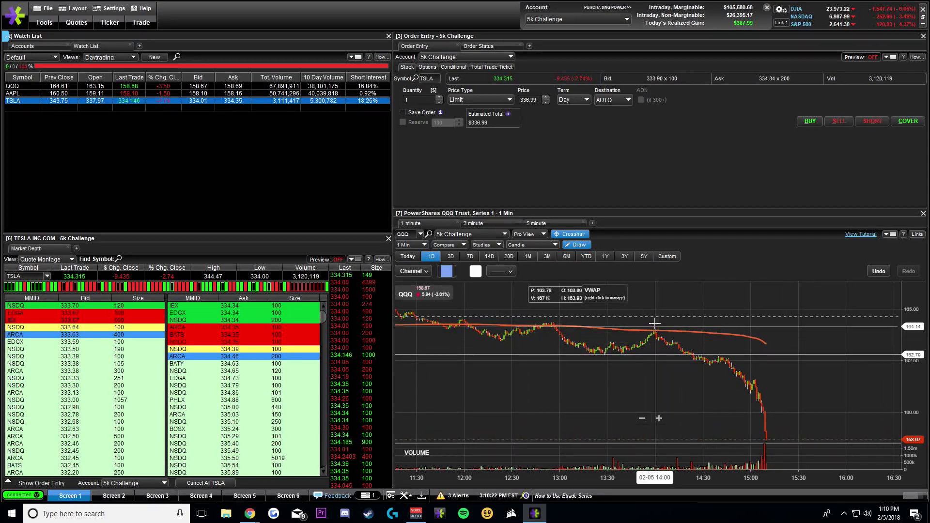
{"action": "mouse_move", "coordinate": [655, 324]}
{"action": "left_mouse_down"}
{"action": "mouse_move", "coordinate": [712, 359]}
{"action": "mouse_move", "coordinate": [795, 383]}
{"action": "mouse_move", "coordinate": [768, 404]}
{"action": "left_mouse_up"}
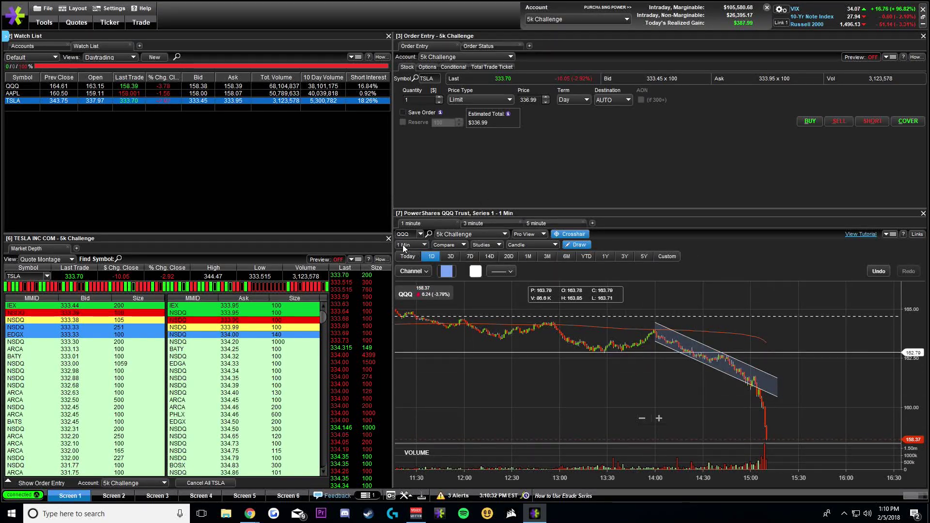
Step: Add a Note reading "Buy here" to the 1 minute QQQ chart and place it beside the latest low
{"action": "left_click", "coordinate": [423, 272]}
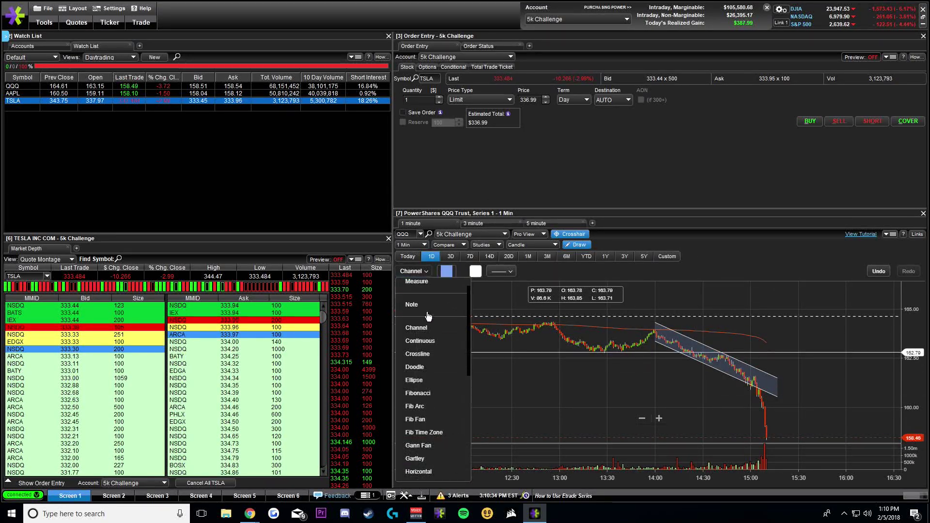
{"action": "left_click", "coordinate": [411, 320]}
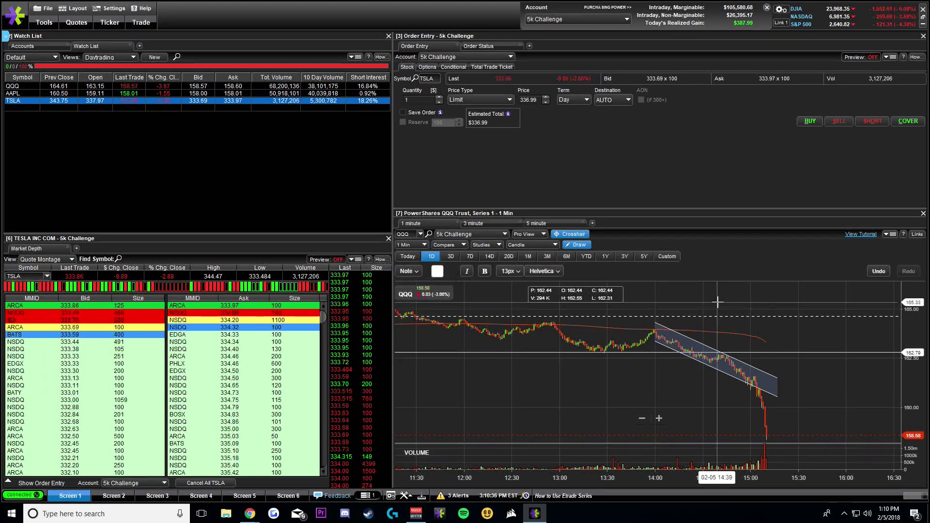
{"action": "left_click", "coordinate": [719, 305]}
{"action": "type", "text": "Bu"}
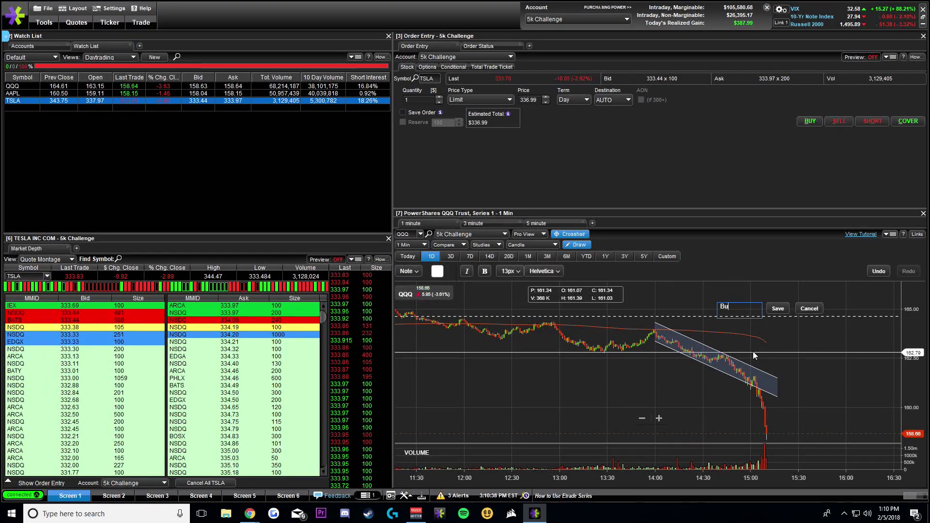
{"action": "type", "text": "y here"}
{"action": "key", "text": "Return"}
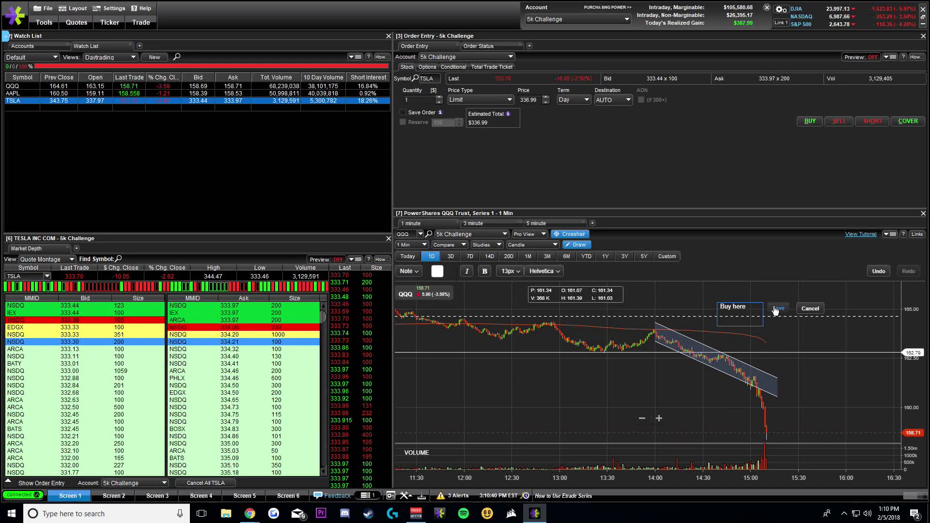
{"action": "left_click", "coordinate": [776, 310]}
{"action": "left_click_drag", "start_coordinate": [731, 309], "coordinate": [775, 437]}
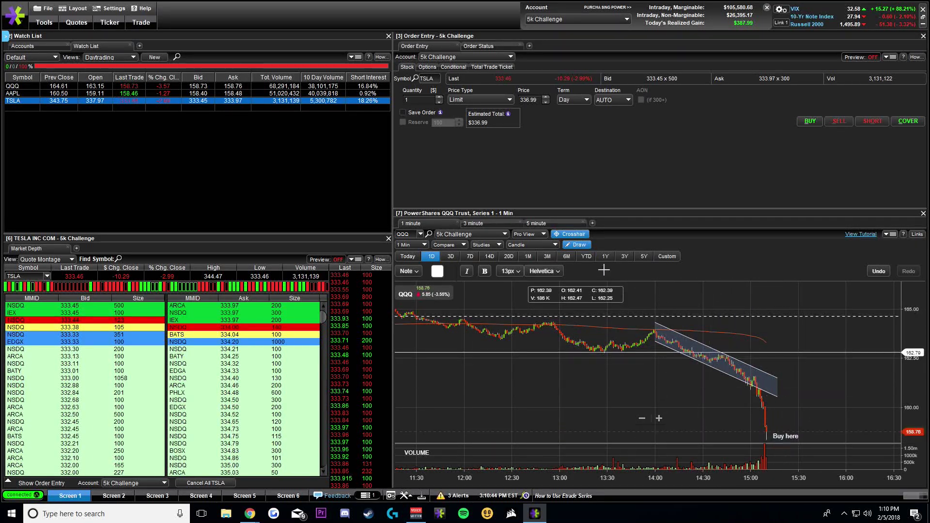
Step: Draw a rising Line across the 1 minute QQQ chart, spanning about 129 bars and 2.31 in price
{"action": "left_click", "coordinate": [409, 272]}
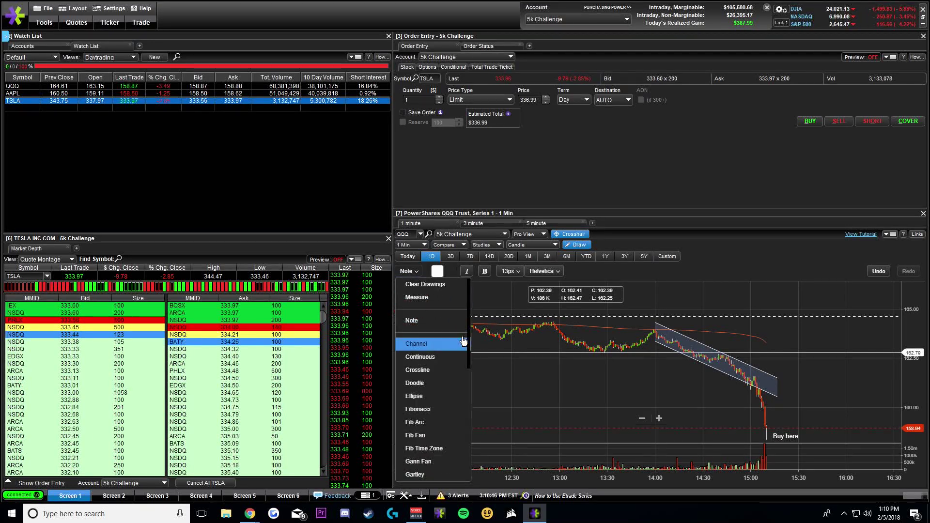
{"action": "scroll", "coordinate": [441, 359], "scroll_direction": "down", "scroll_amount": 5}
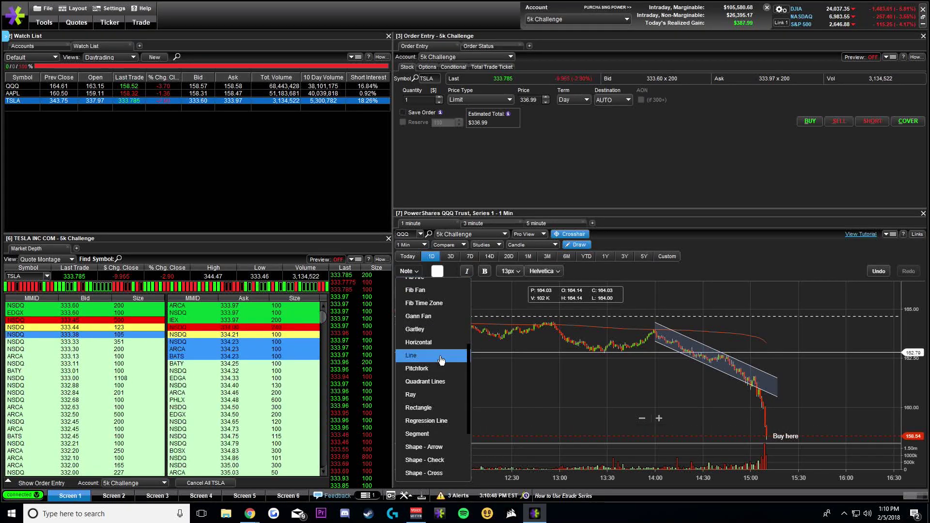
{"action": "left_click", "coordinate": [430, 357]}
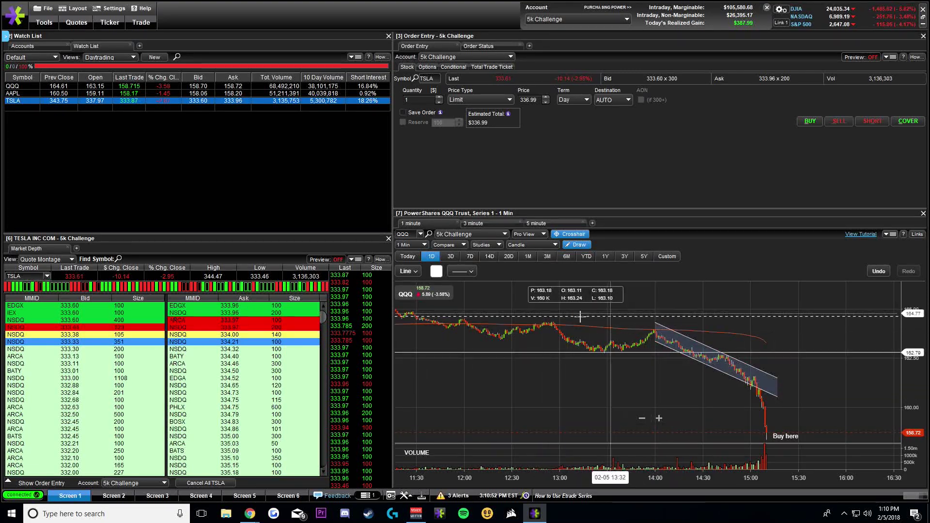
{"action": "left_click", "coordinate": [501, 341]}
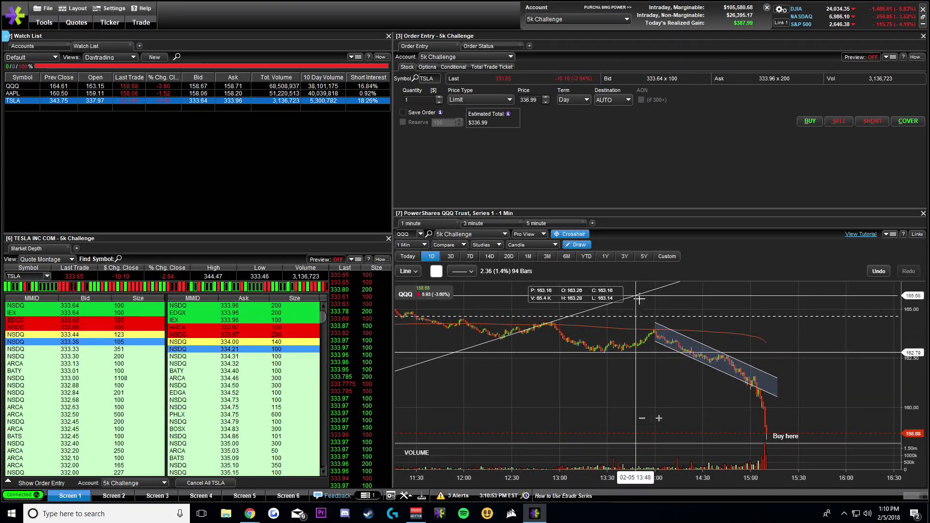
{"action": "left_click", "coordinate": [692, 297]}
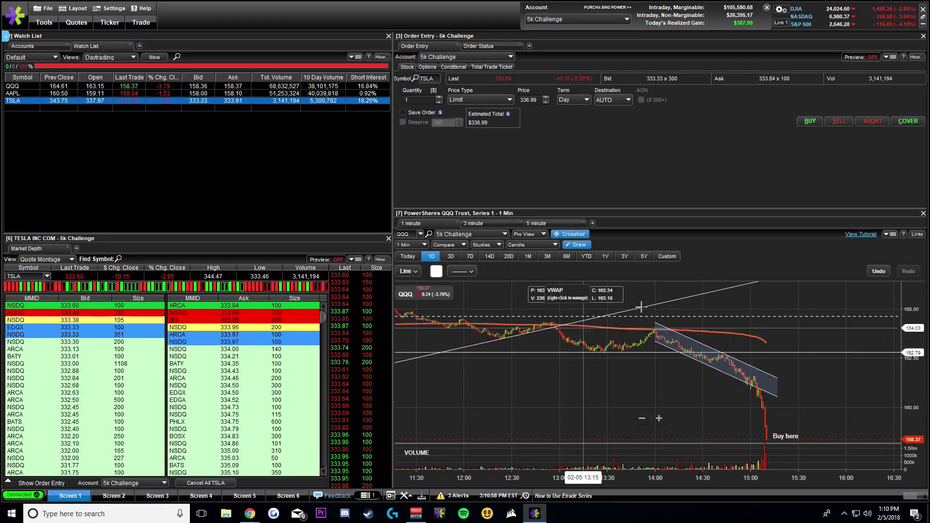
Step: Delete the Channel drawn around the falling QQQ candles
{"action": "right_click", "coordinate": [730, 371]}
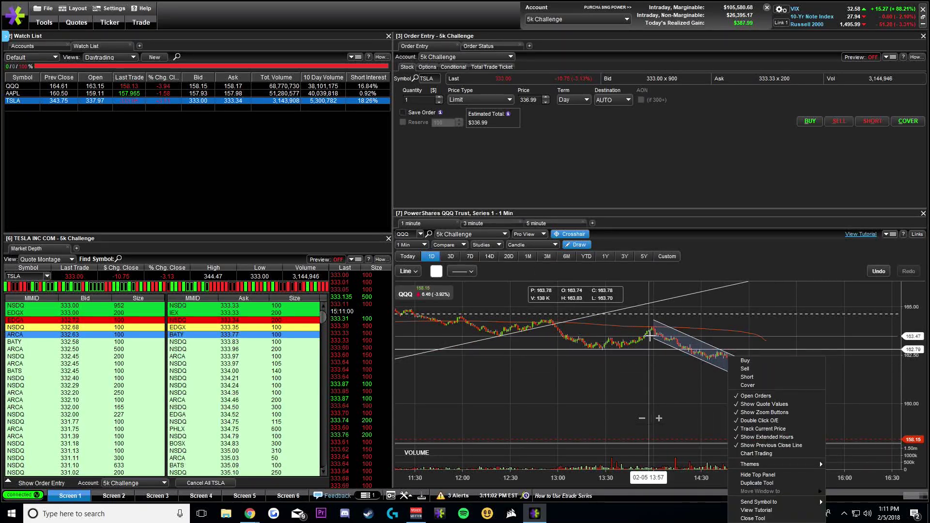
{"action": "left_click", "coordinate": [709, 347]}
{"action": "right_click", "coordinate": [657, 323]}
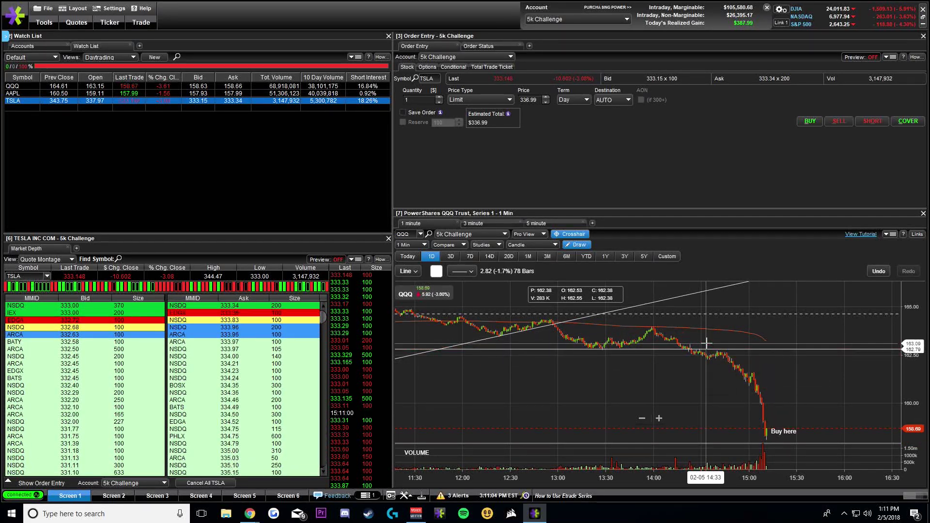
Step: Draw two falling Lines along the upper and lower edges of the QQQ decline, from about 14:00 to about 15:00
{"action": "left_click", "coordinate": [653, 324]}
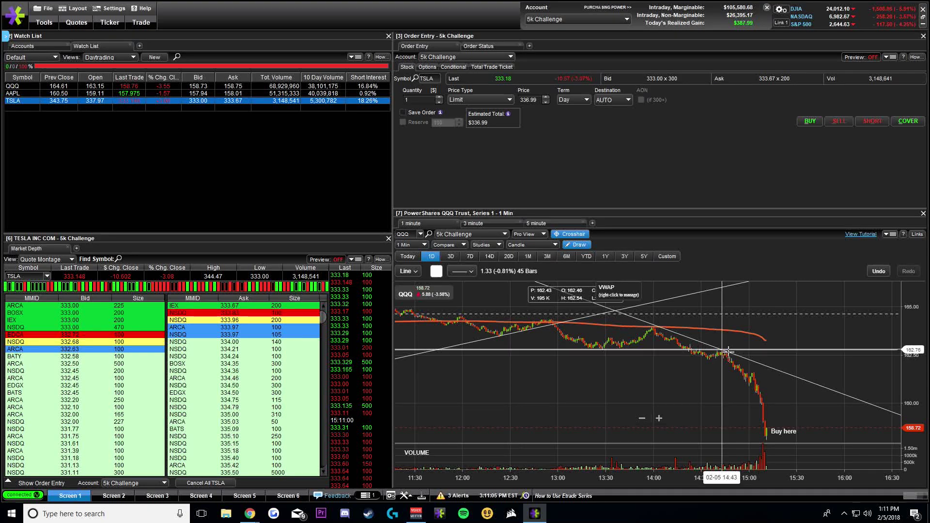
{"action": "left_click", "coordinate": [752, 360]}
{"action": "left_click_drag", "start_coordinate": [649, 341], "coordinate": [748, 376]}
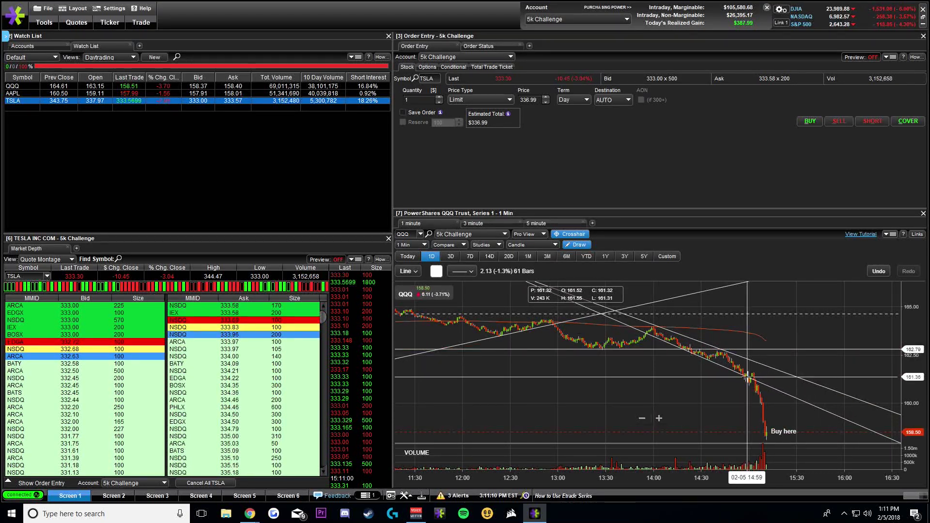
{"action": "left_click", "coordinate": [749, 378]}
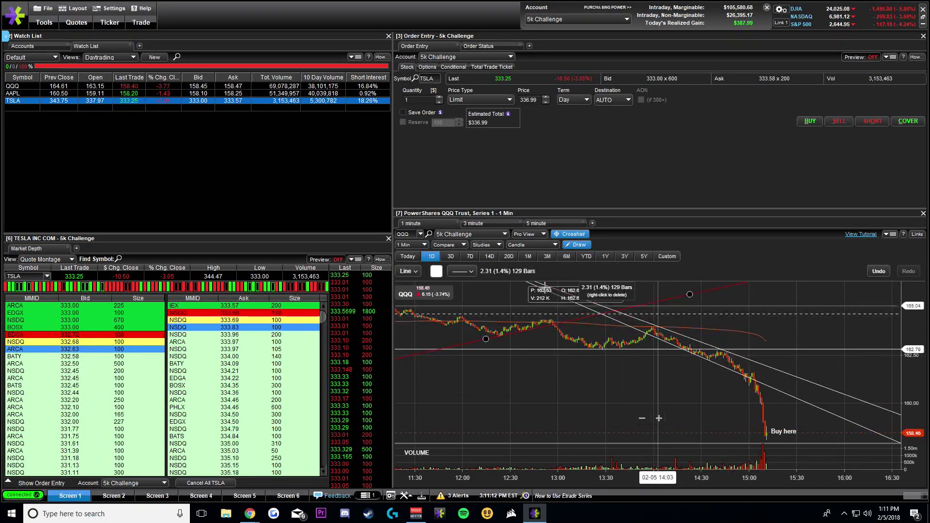
Step: Delete the rising line and both falling lines from the 1 minute QQQ chart
{"action": "right_click", "coordinate": [617, 309]}
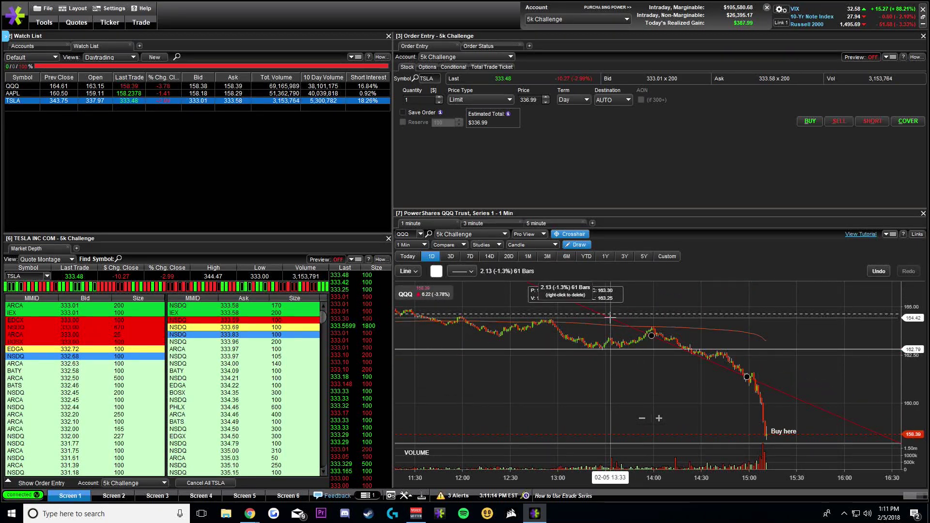
{"action": "right_click", "coordinate": [612, 317]}
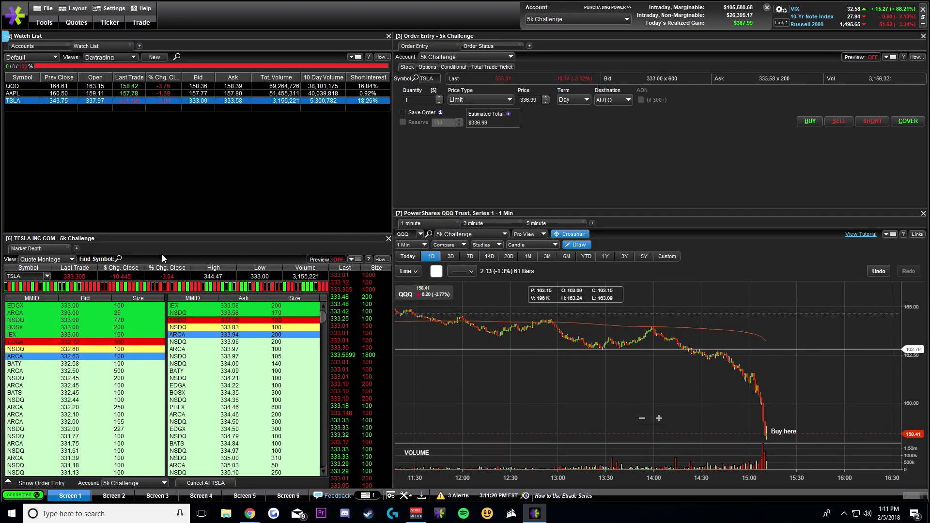
Step: Add a Chart tab beside Market Depth and give its daily QQQ chart a 50-period simple Moving Average
{"action": "left_click", "coordinate": [77, 248]}
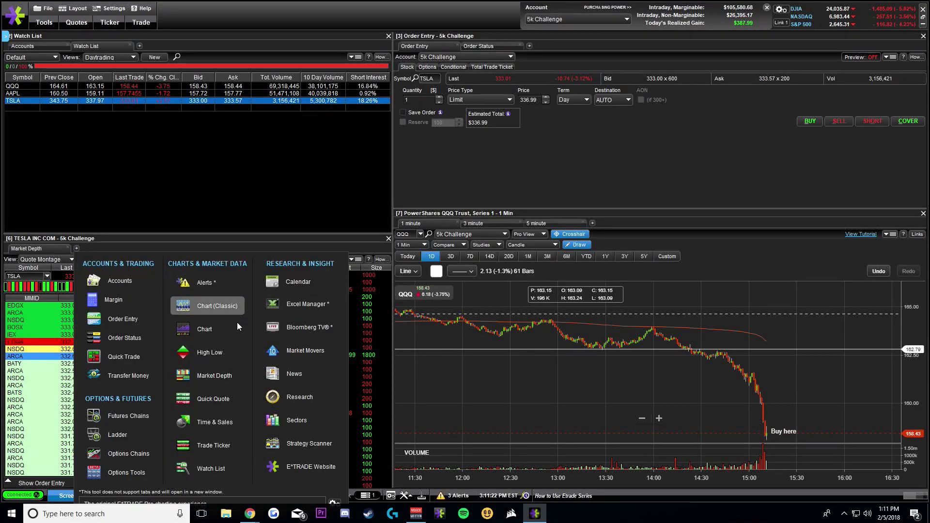
{"action": "left_click", "coordinate": [223, 330]}
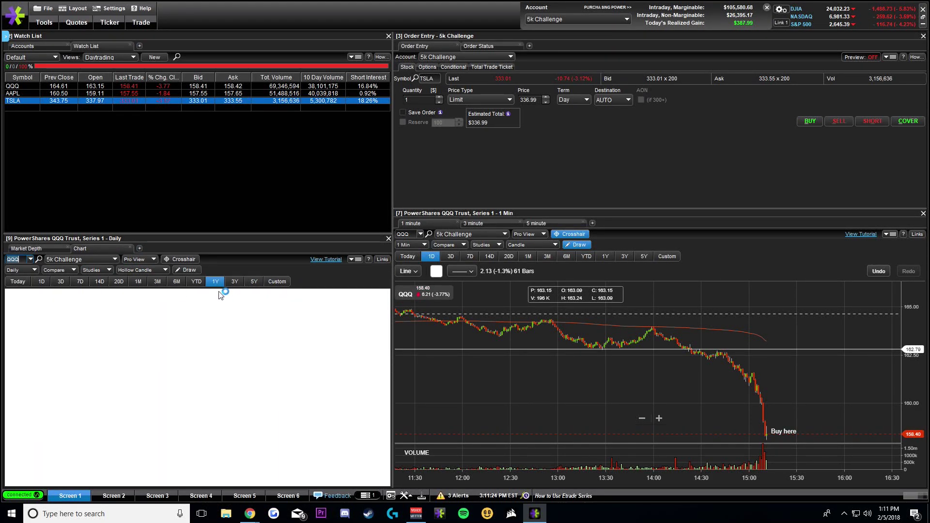
{"action": "left_click", "coordinate": [105, 269]}
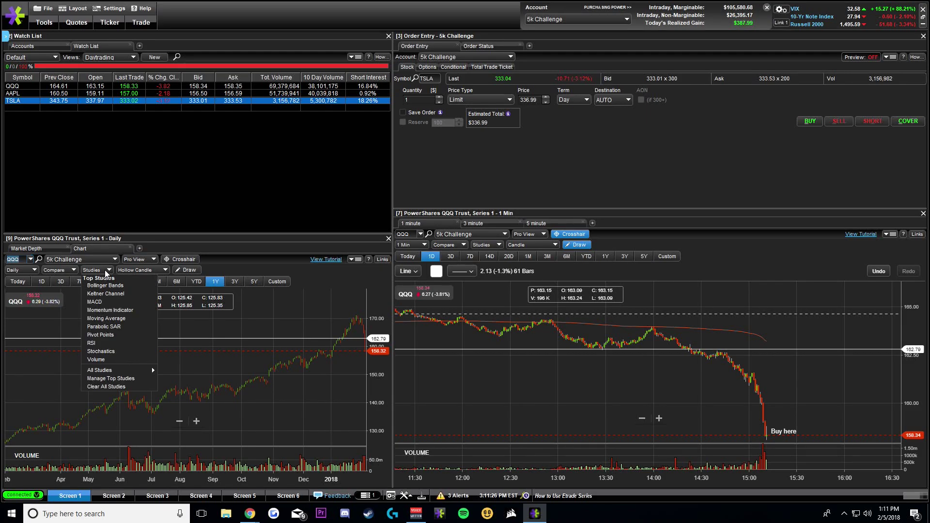
{"action": "mouse_move", "coordinate": [124, 372]}
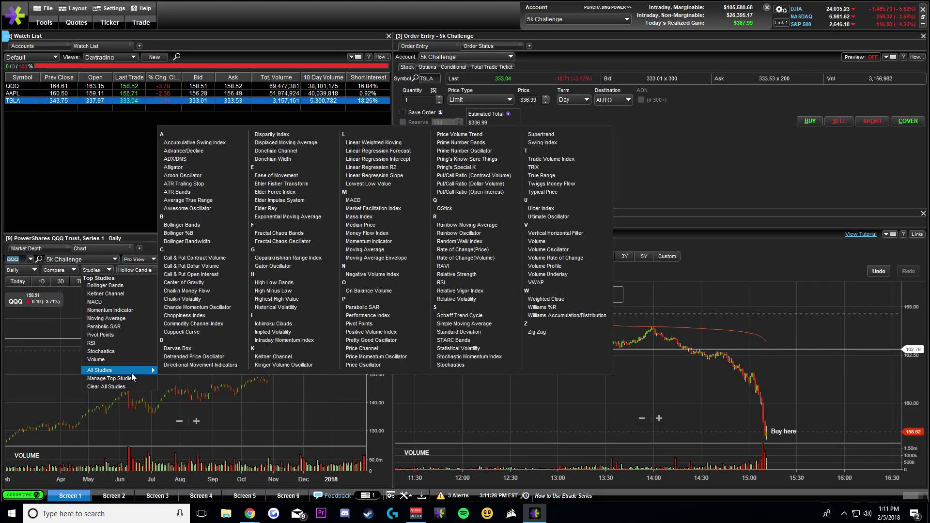
{"action": "left_click", "coordinate": [391, 252]}
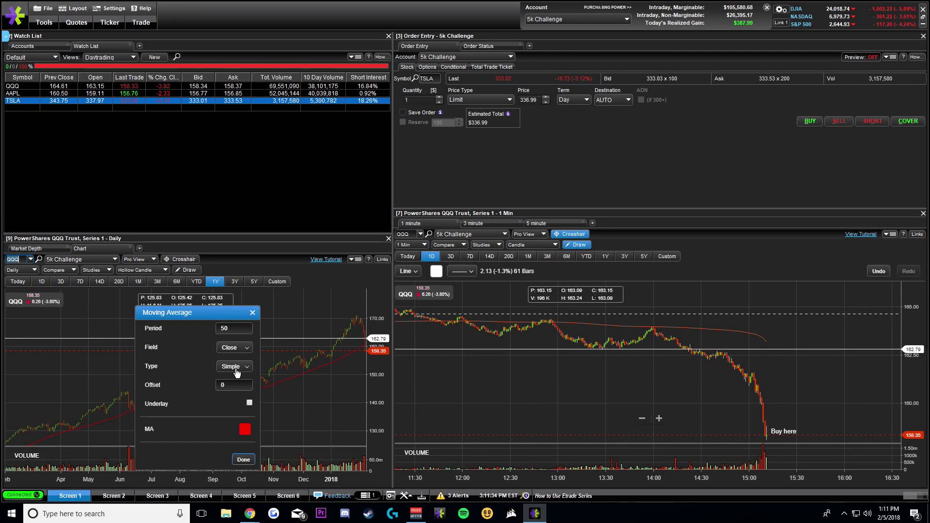
{"action": "left_click", "coordinate": [244, 460]}
Step: Add a second simple Moving Average with a period of 200 and an orange line to the daily QQQ chart
{"action": "left_click", "coordinate": [96, 269]}
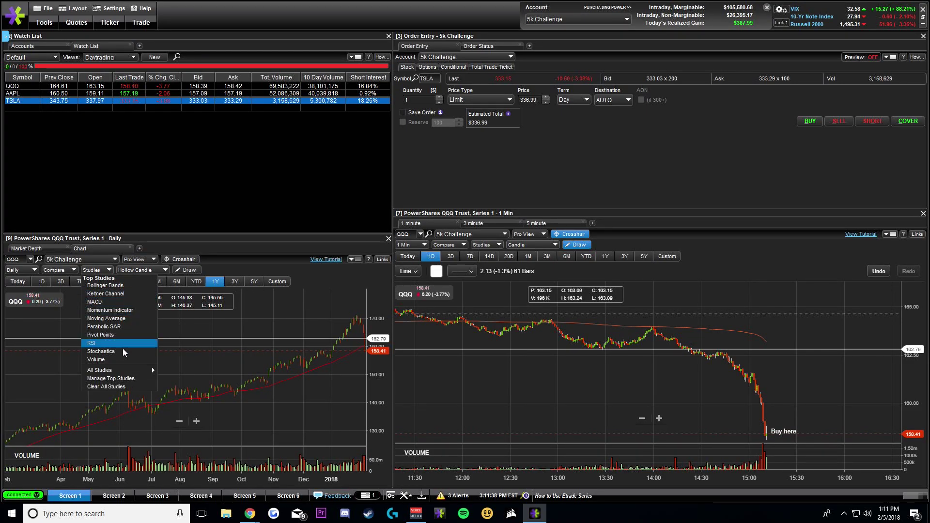
{"action": "mouse_move", "coordinate": [117, 373]}
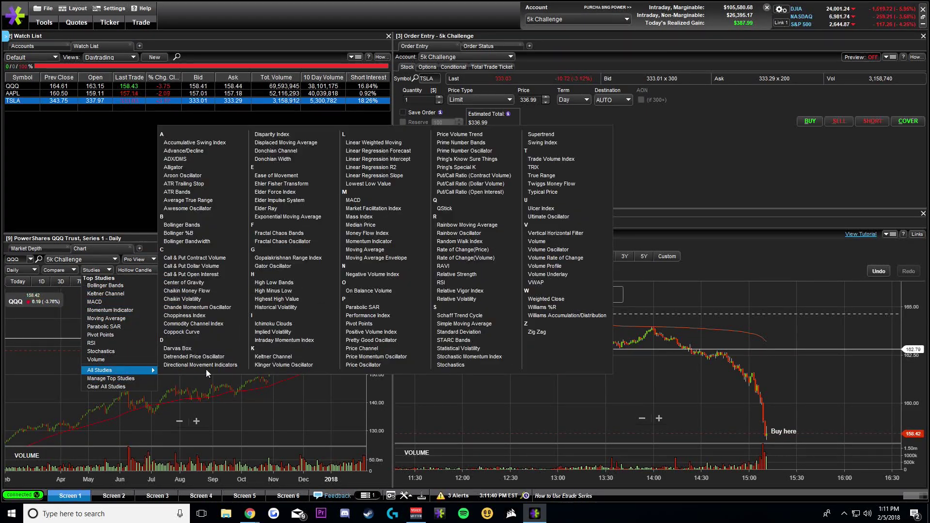
{"action": "left_click", "coordinate": [366, 249]}
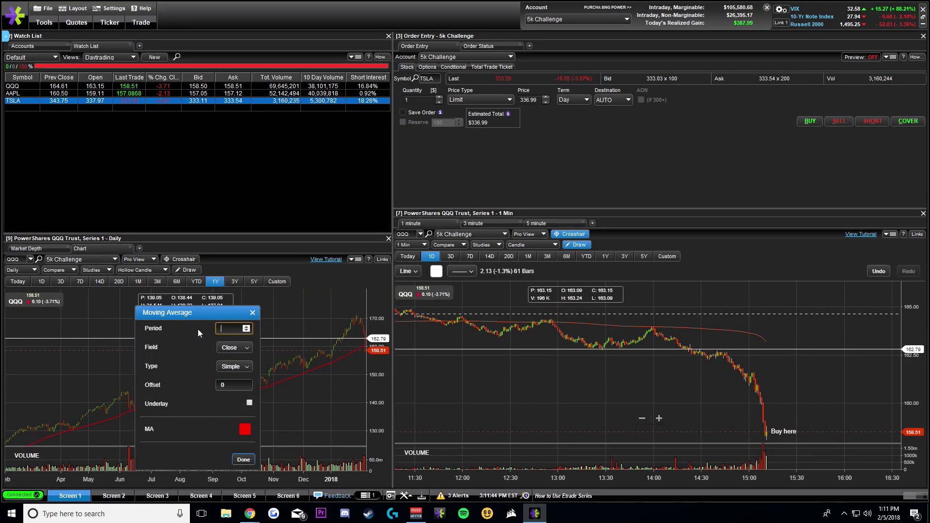
{"action": "type", "text": "200"}
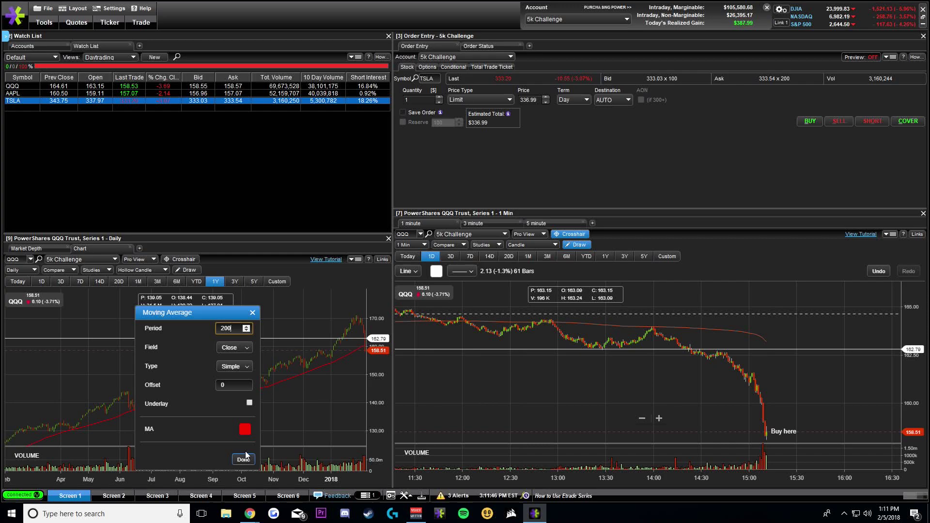
{"action": "left_click", "coordinate": [247, 425]}
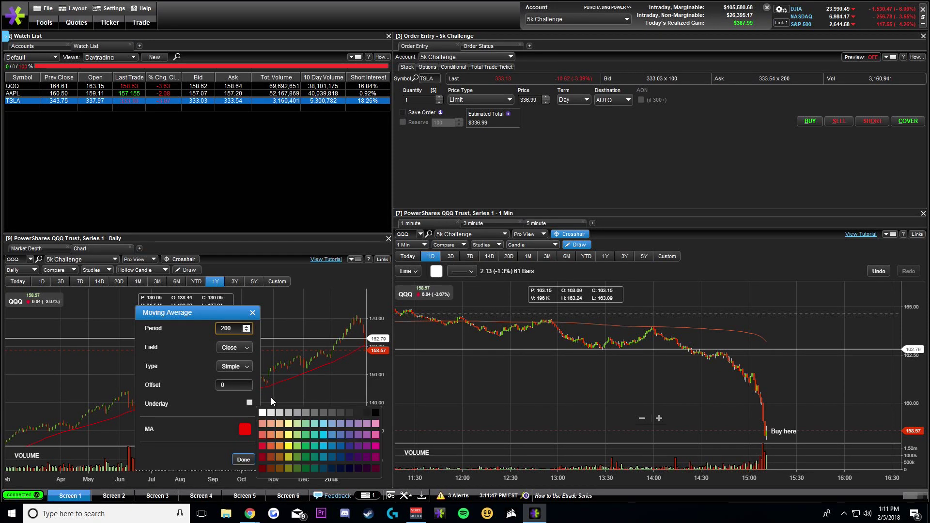
{"action": "left_click", "coordinate": [271, 446]}
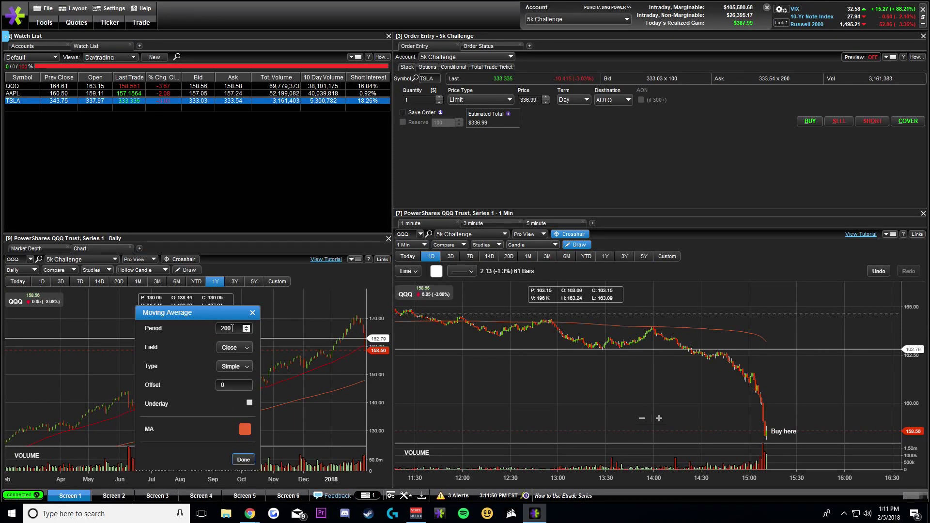
{"action": "left_click", "coordinate": [243, 459]}
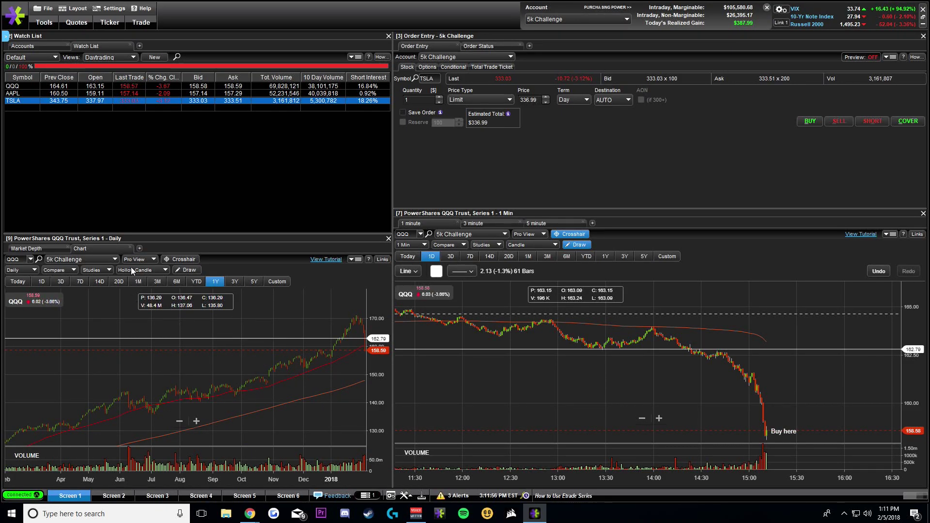
Step: Add an Exponential Moving Average with a period of 13 to the daily QQQ chart
{"action": "left_click", "coordinate": [104, 270]}
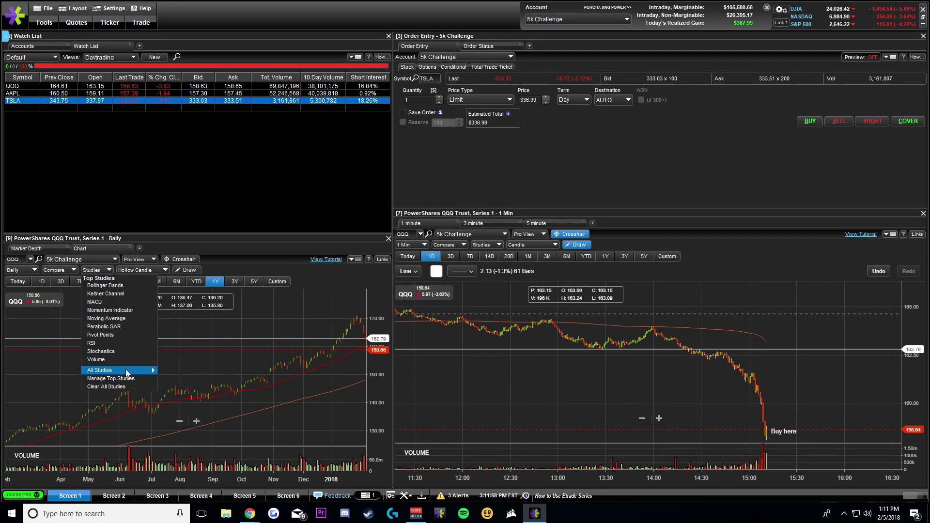
{"action": "mouse_move", "coordinate": [126, 372]}
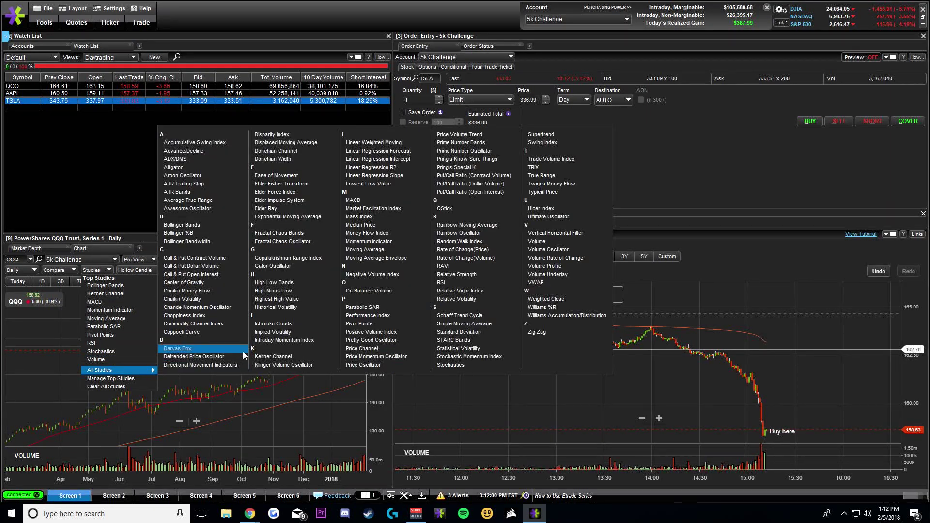
{"action": "left_click", "coordinate": [309, 217]}
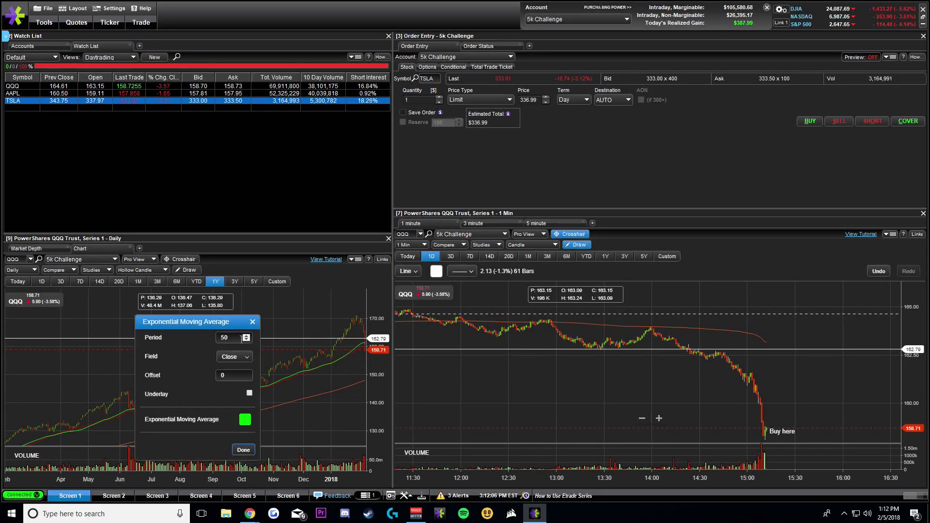
{"action": "left_click_drag", "start_coordinate": [241, 339], "coordinate": [197, 339]}
{"action": "type", "text": "13"}
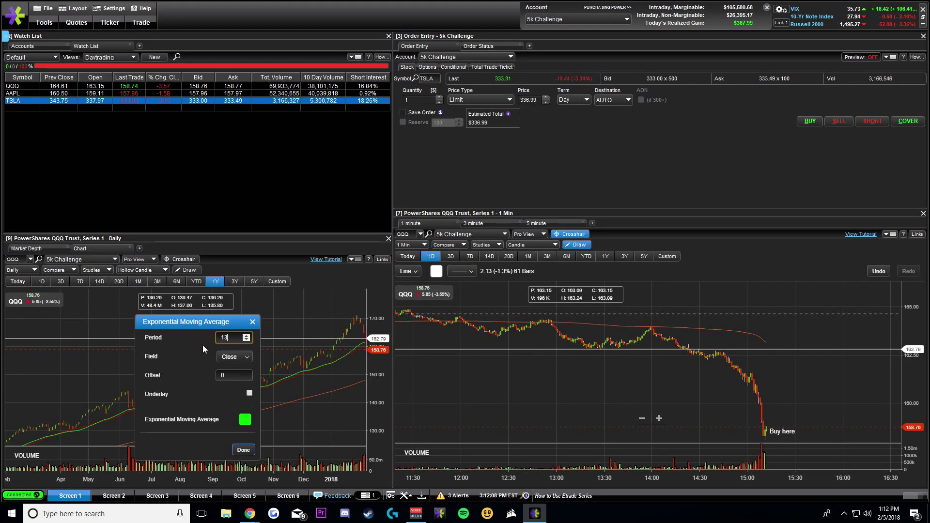
{"action": "key", "text": "Return"}
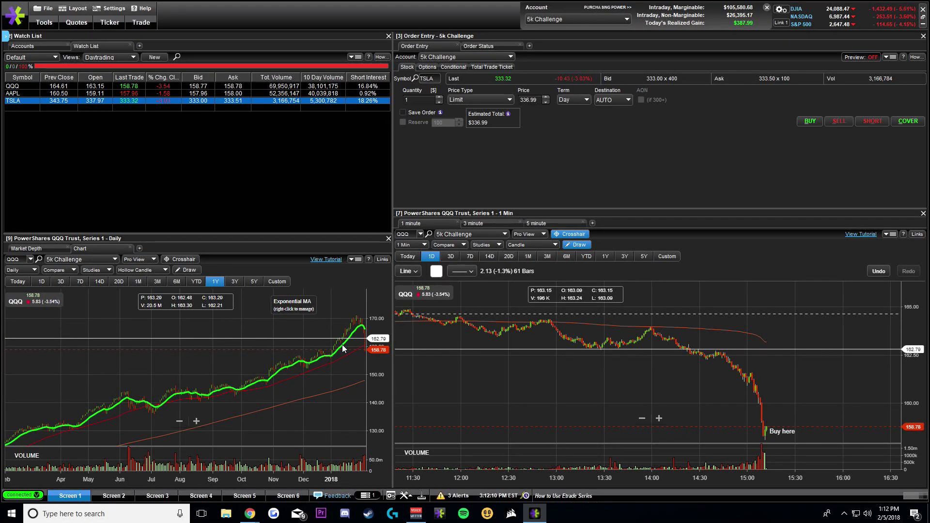
Step: Add another Moving Average study to the daily QQQ chart and make its type Exponential
{"action": "left_click", "coordinate": [107, 269]}
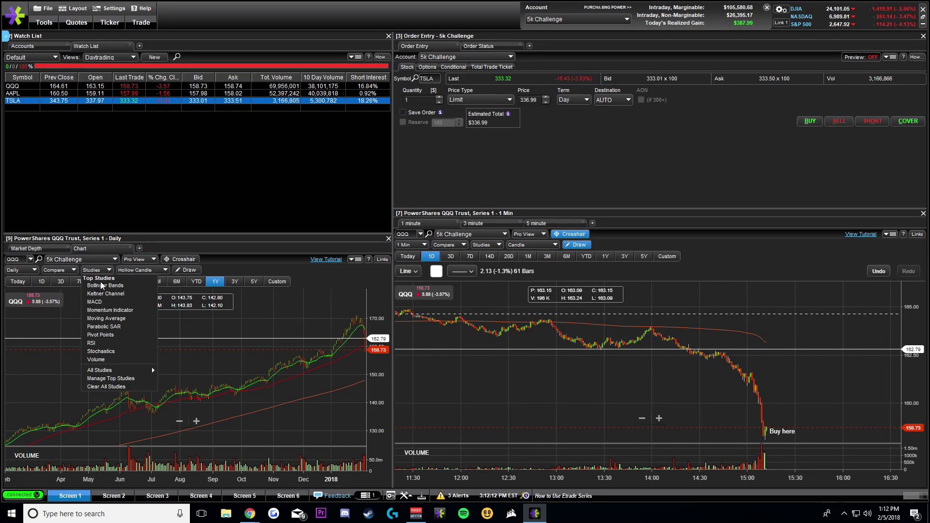
{"action": "mouse_move", "coordinate": [145, 370]}
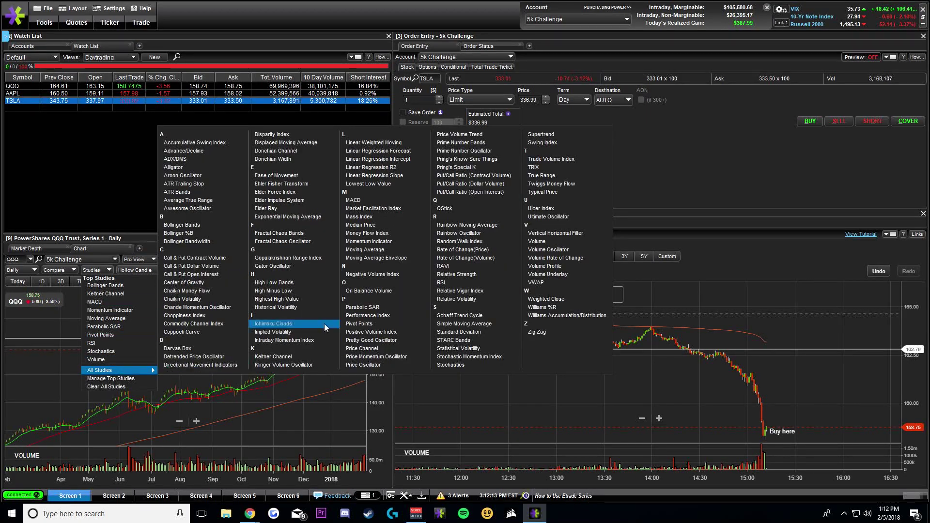
{"action": "left_click", "coordinate": [365, 249]}
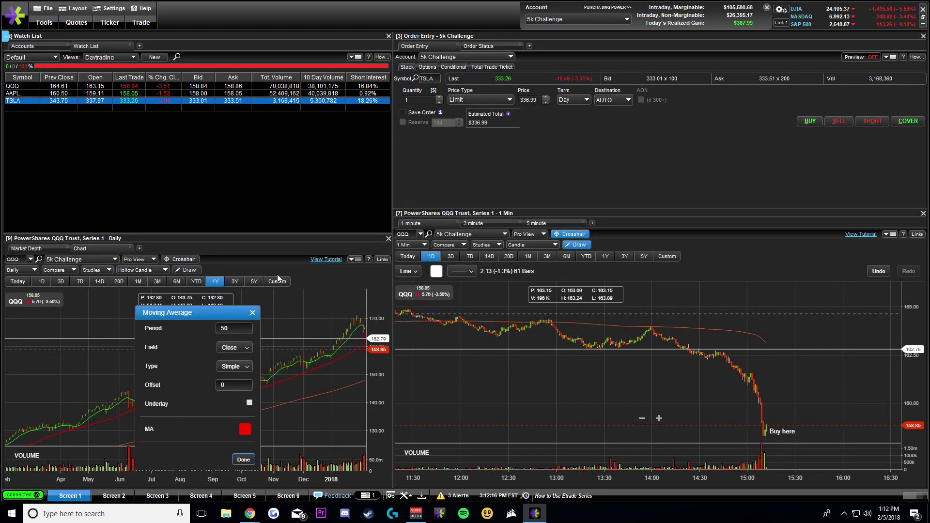
{"action": "left_click", "coordinate": [237, 369]}
{"action": "left_click_drag", "start_coordinate": [285, 393], "coordinate": [285, 414]}
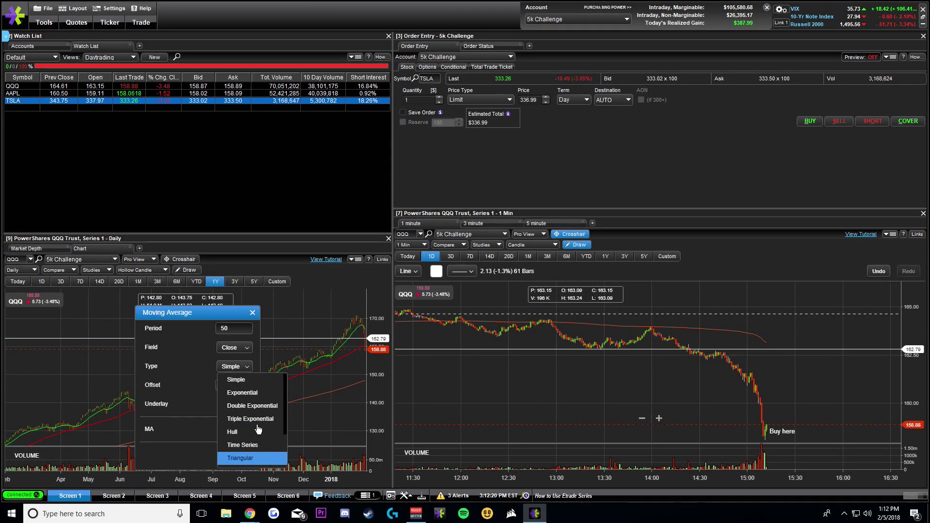
{"action": "left_click", "coordinate": [257, 396]}
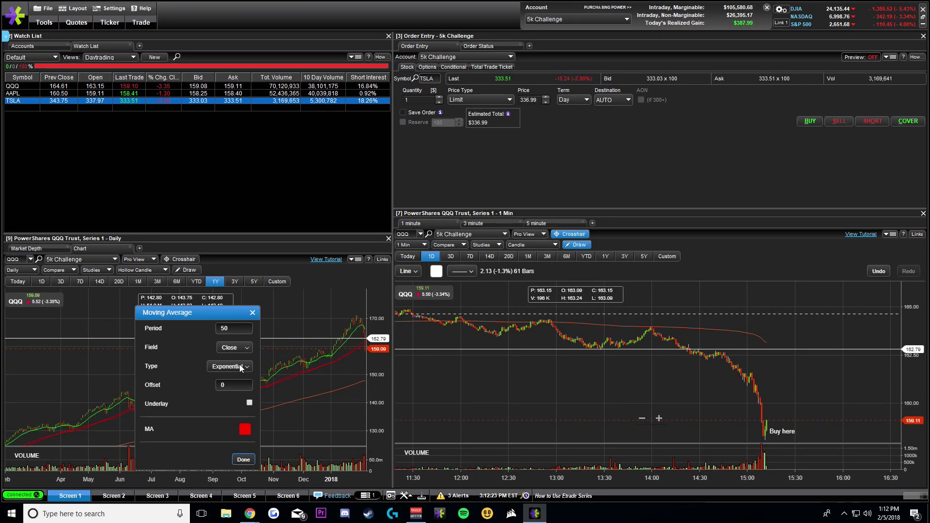
Step: Set the exponential moving average's period to 13 and its line color to magenta, and apply the study
{"action": "left_click", "coordinate": [235, 328]}
{"action": "type", "text": "13"}
{"action": "key", "text": "Left"}
{"action": "key", "text": "Left"}
{"action": "key", "text": "BackSpace"}
{"action": "key", "text": "BackSpace"}
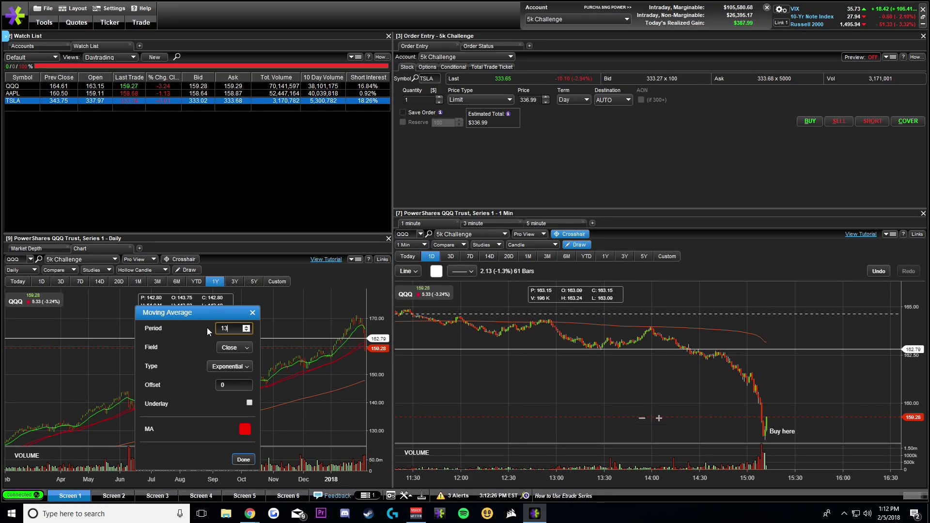
{"action": "left_click", "coordinate": [245, 430]}
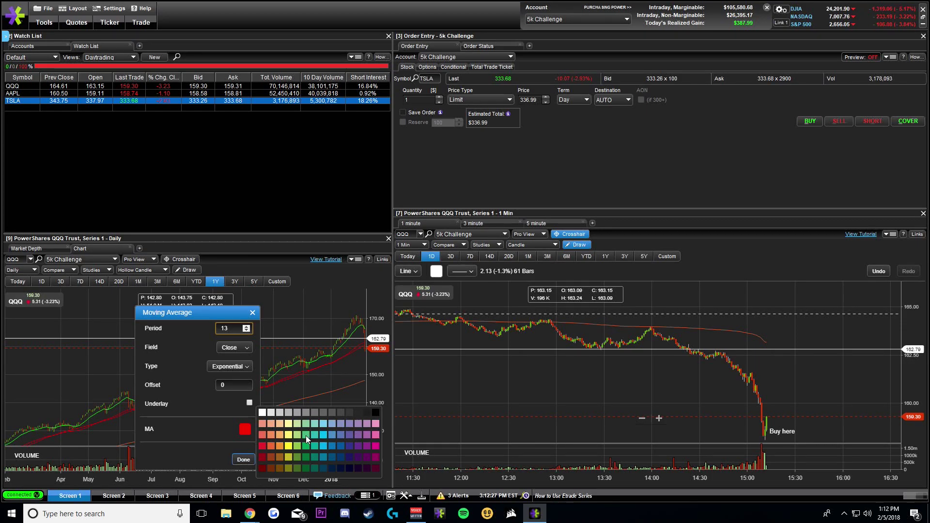
{"action": "left_click", "coordinate": [375, 445]}
{"action": "left_click", "coordinate": [243, 459]}
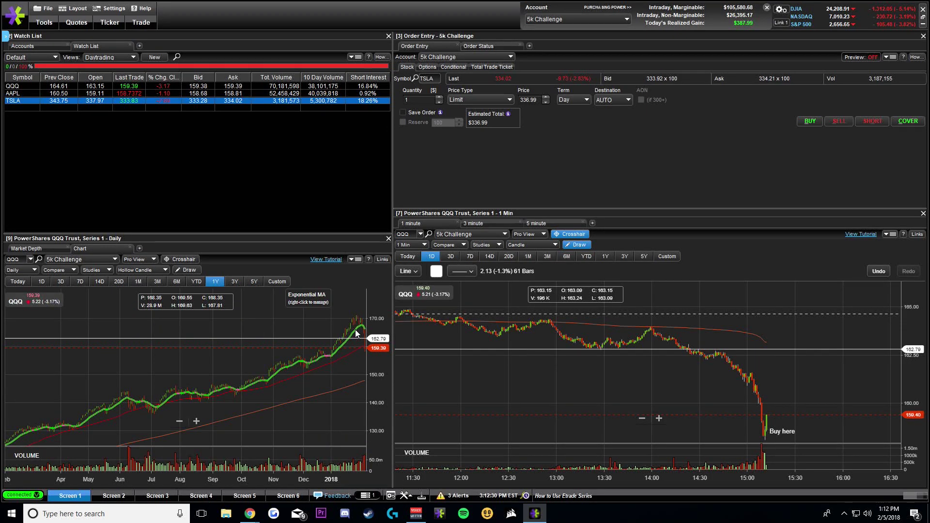
{"action": "scroll", "coordinate": [356, 334], "scroll_direction": "up", "scroll_amount": 6}
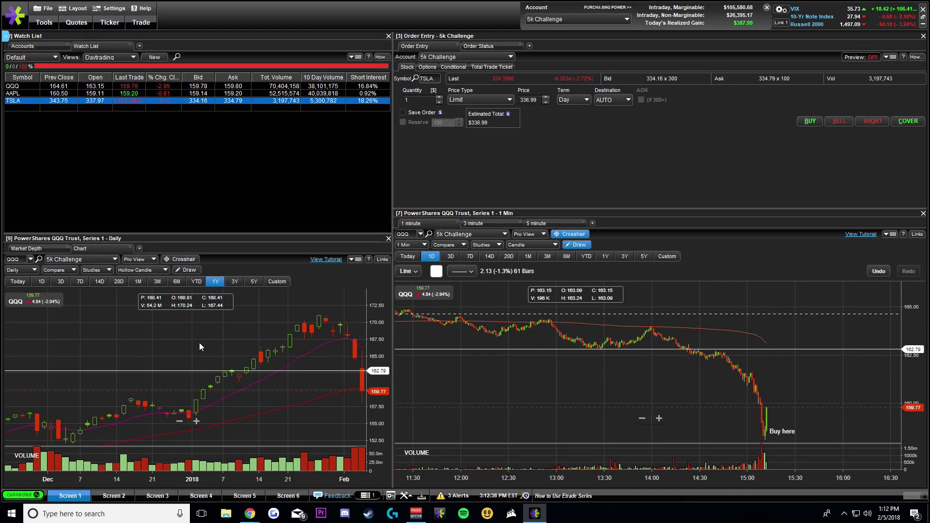
{"action": "scroll", "coordinate": [300, 365], "scroll_direction": "down", "scroll_amount": 3}
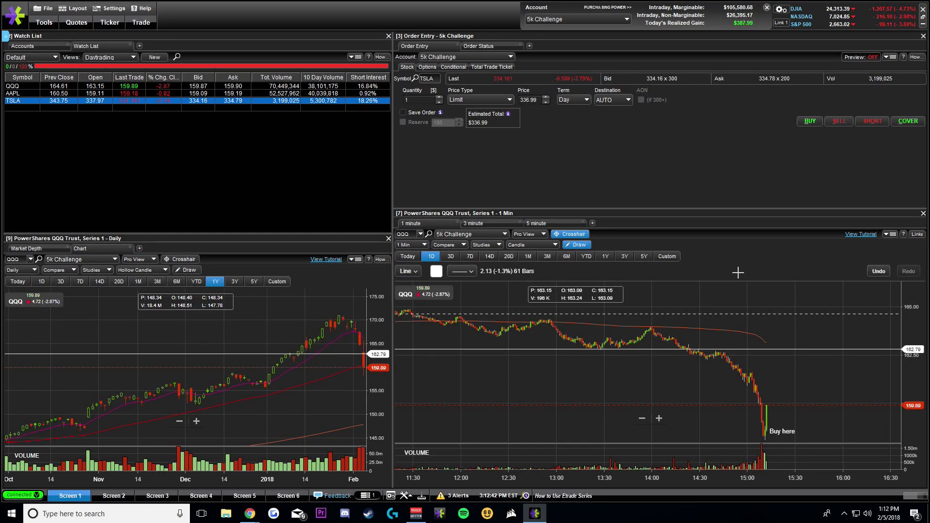
Step: Link the 1 minute, 3 minute and 5 minute chart tabs to the same link group as the watch list
{"action": "left_click", "coordinate": [916, 235]}
{"action": "left_click", "coordinate": [901, 251]}
{"action": "left_click", "coordinate": [480, 224]}
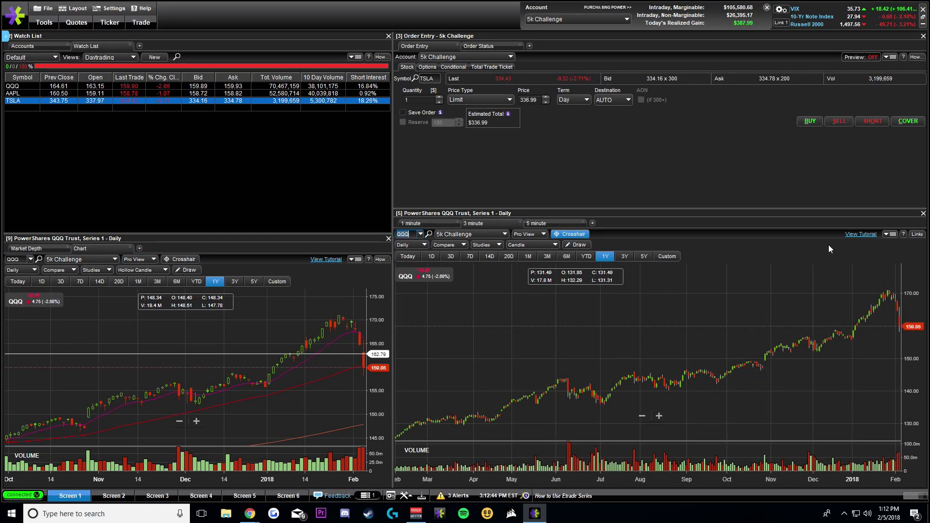
{"action": "left_click", "coordinate": [918, 234]}
{"action": "left_click", "coordinate": [894, 251]}
{"action": "left_click", "coordinate": [540, 224]}
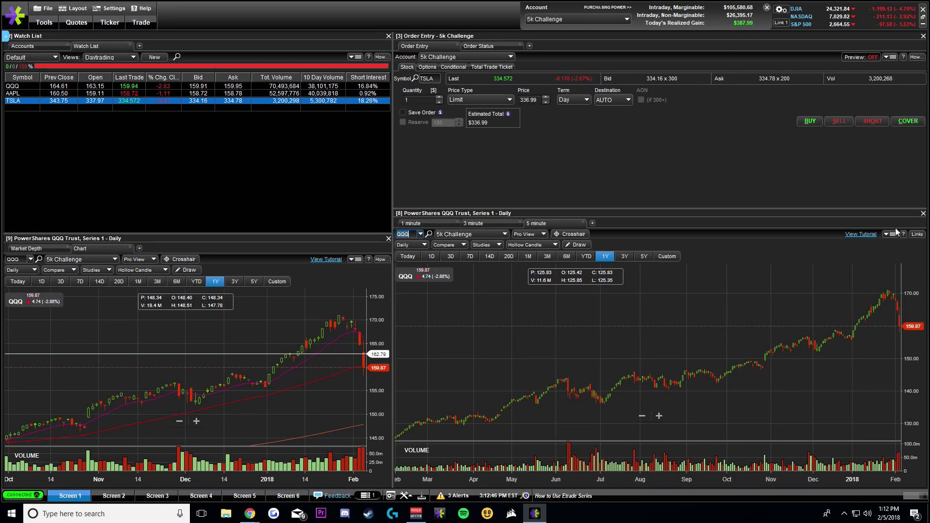
{"action": "left_click", "coordinate": [916, 235]}
{"action": "left_click", "coordinate": [897, 252]}
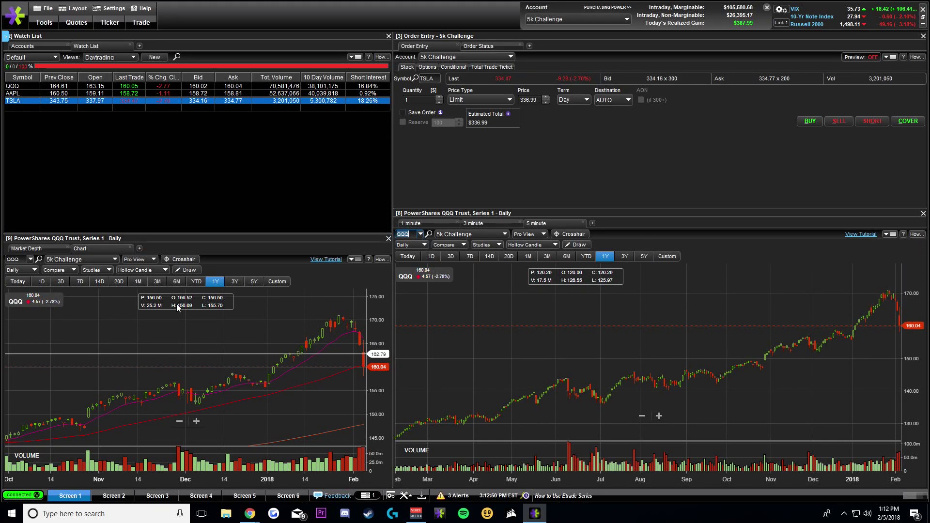
{"action": "left_click_drag", "start_coordinate": [342, 341], "coordinate": [293, 335]}
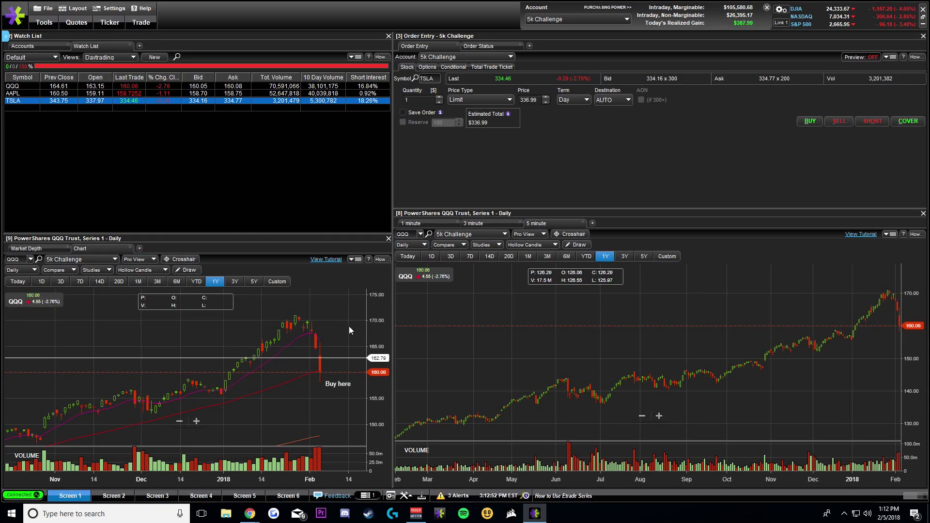